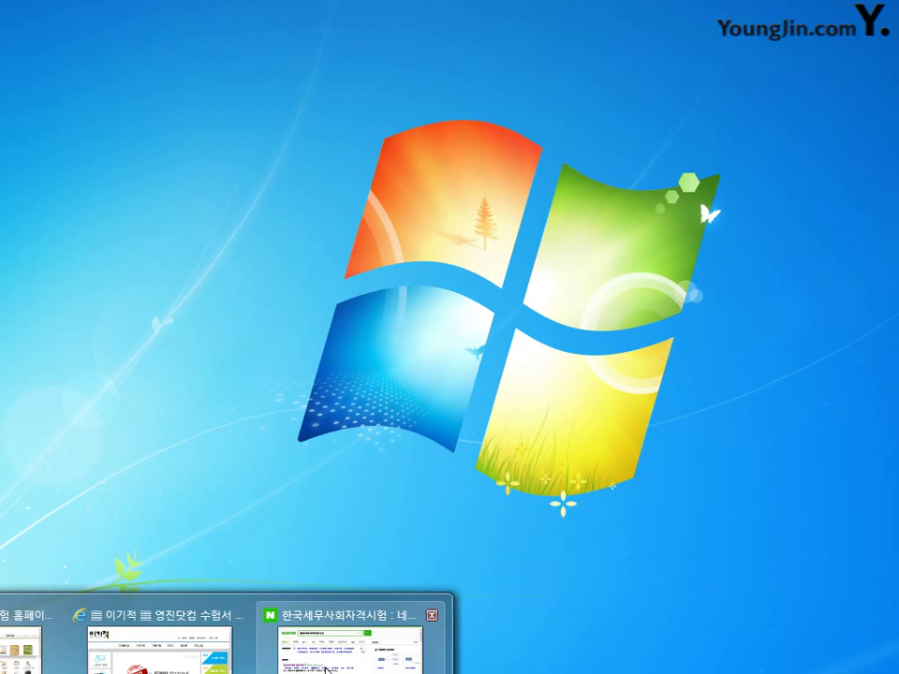
# - In the browser, open the 한국세무사회 자격시험 site from the Naver search results and return to the desktop
pyautogui.click(337, 646)
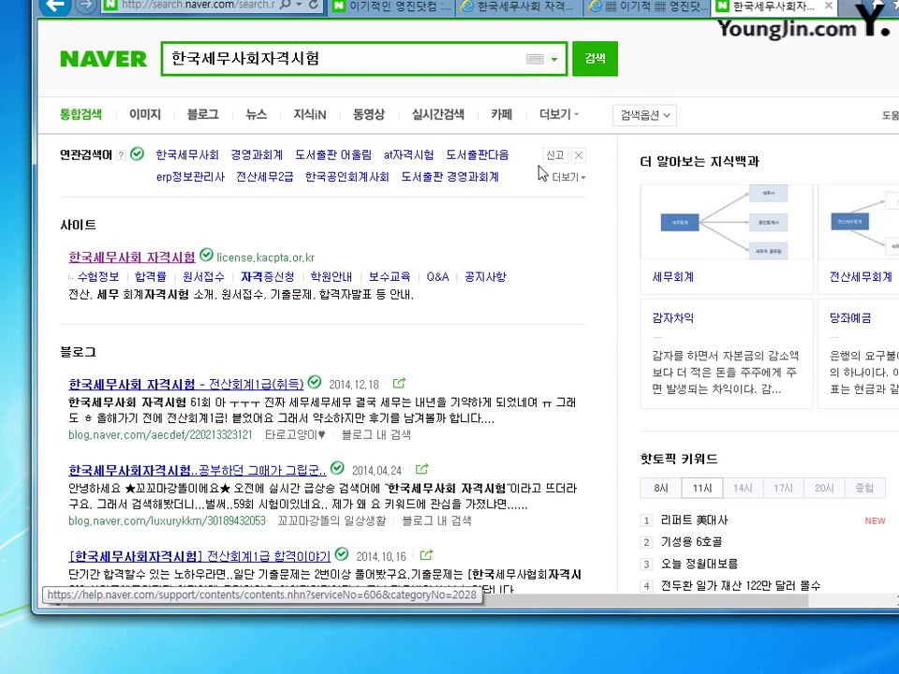
pyautogui.click(174, 264)
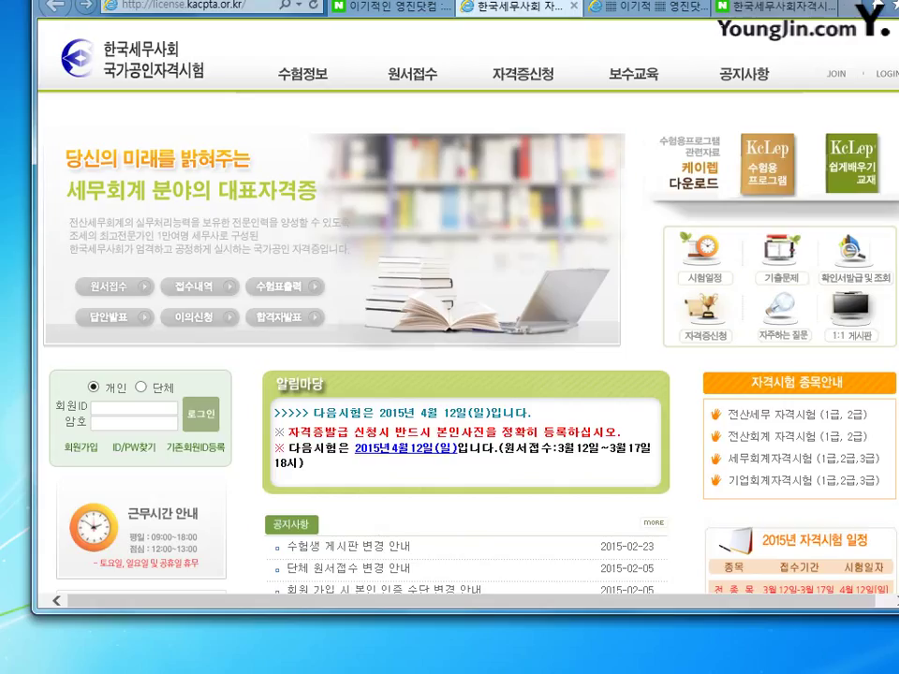
pyautogui.press('super+d')
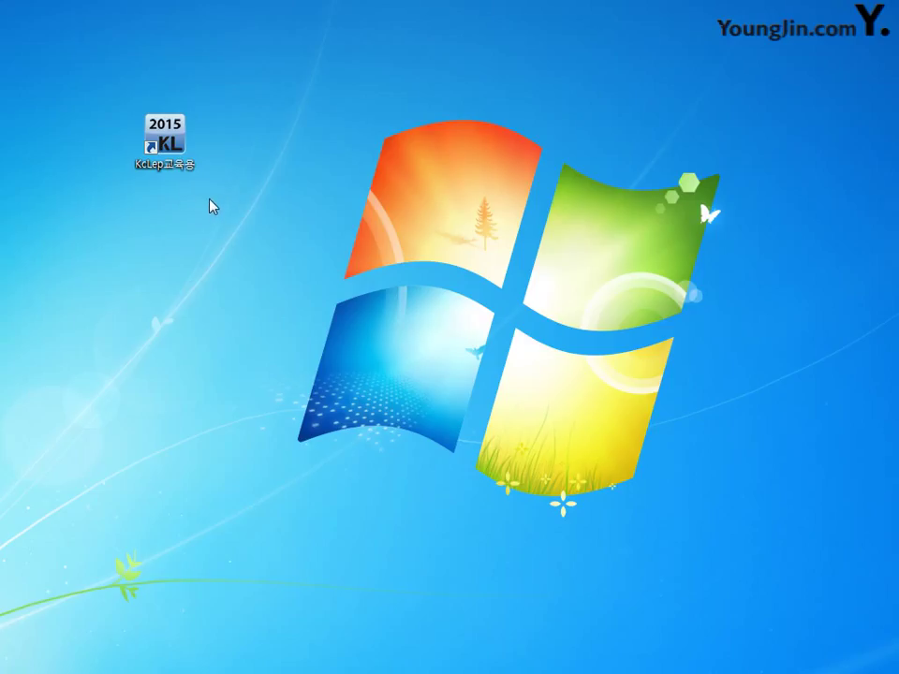
# - Launch KcLep교육용 from the desktop and choose 전산회계2급 as the exam level in the login window
pyautogui.doubleClick(168, 143)
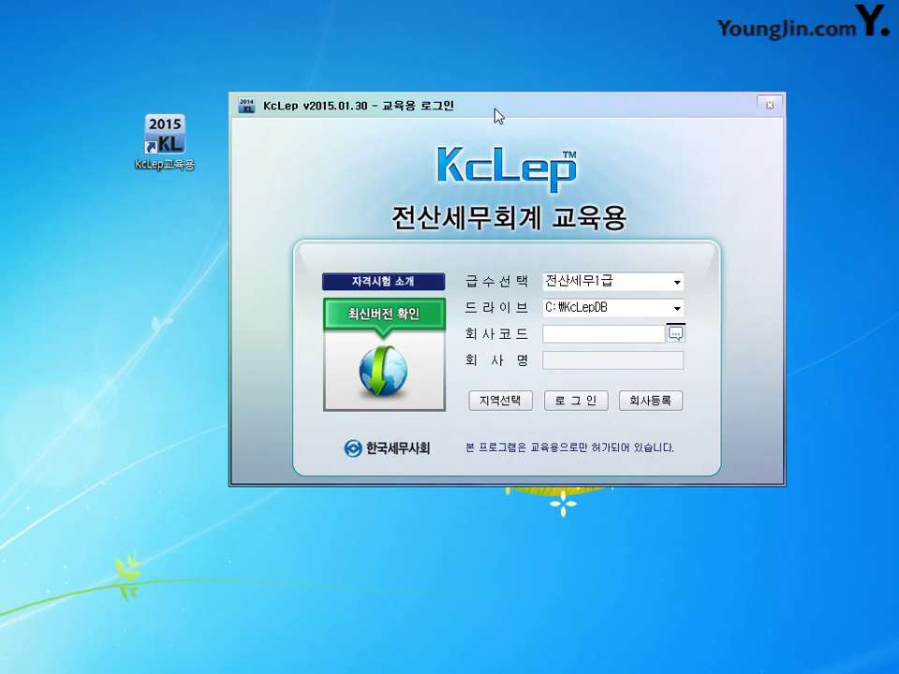
pyautogui.moveTo(495, 116); pyautogui.dragTo(397, 87)
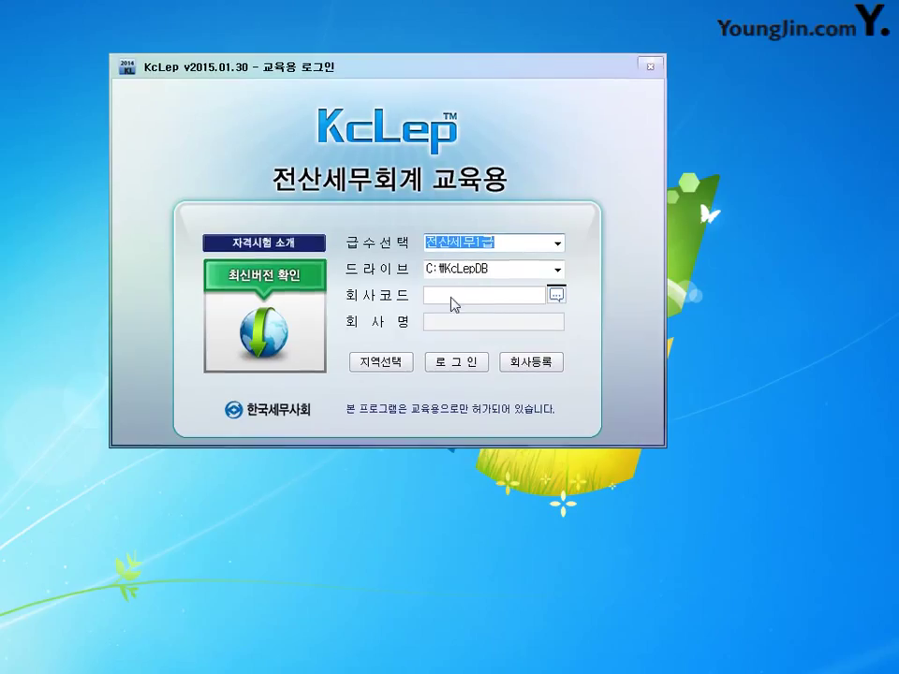
pyautogui.click(557, 244)
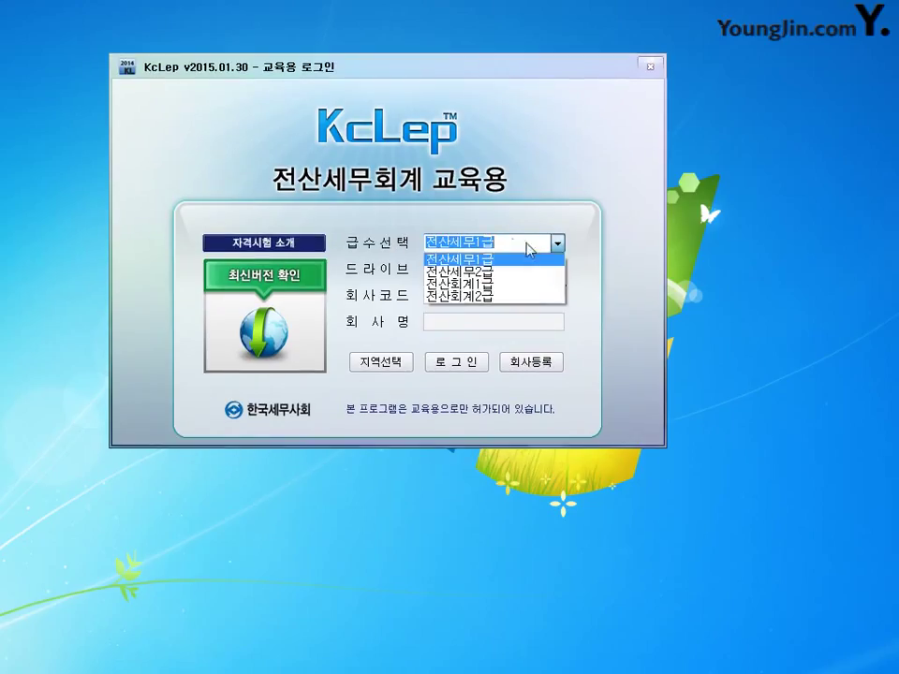
pyautogui.click(452, 298)
pyautogui.moveTo(437, 73); pyautogui.dragTo(435, 65)
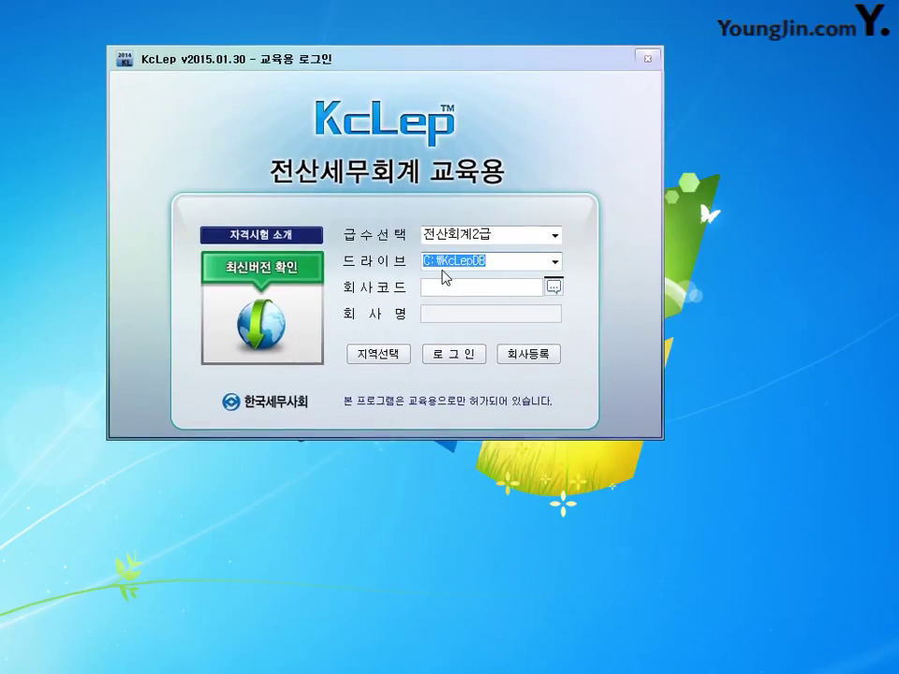
pyautogui.press('Tab')
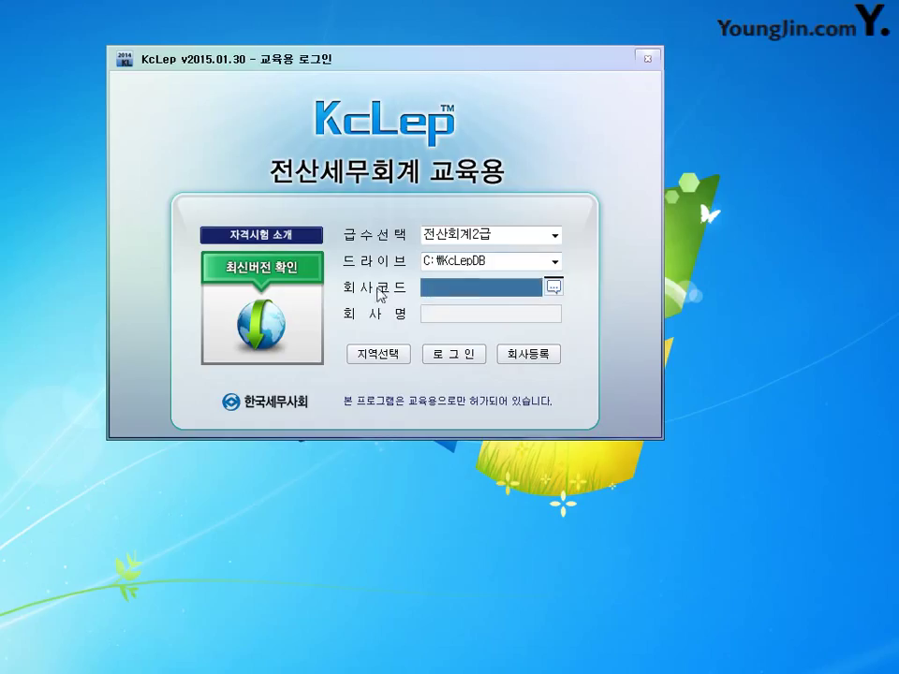
# - Check the company code lookup and the 회사등록 window for registered companies, closing each without changes
pyautogui.click(554, 287)
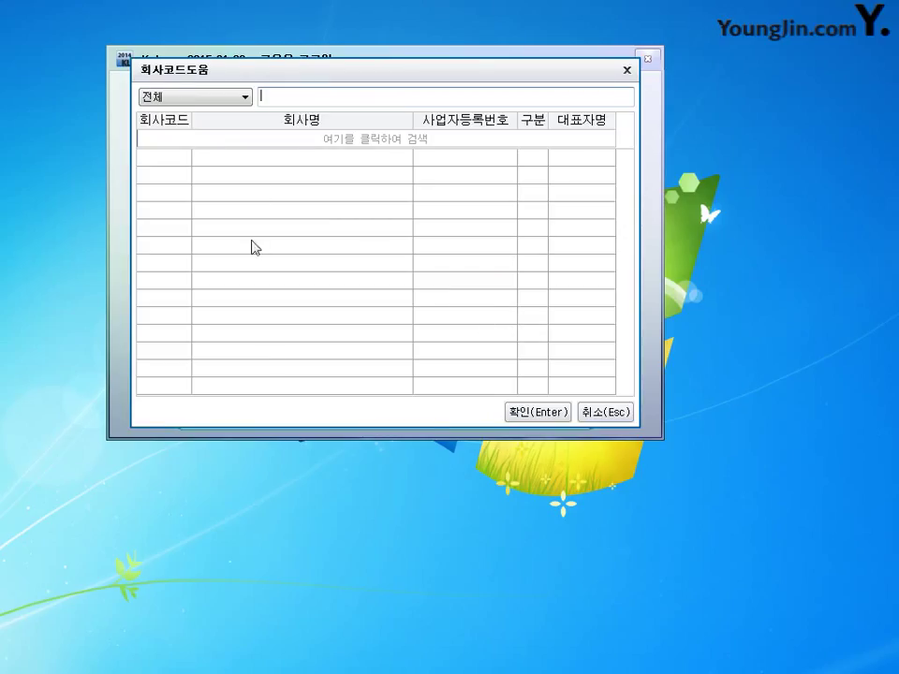
pyautogui.click(626, 70)
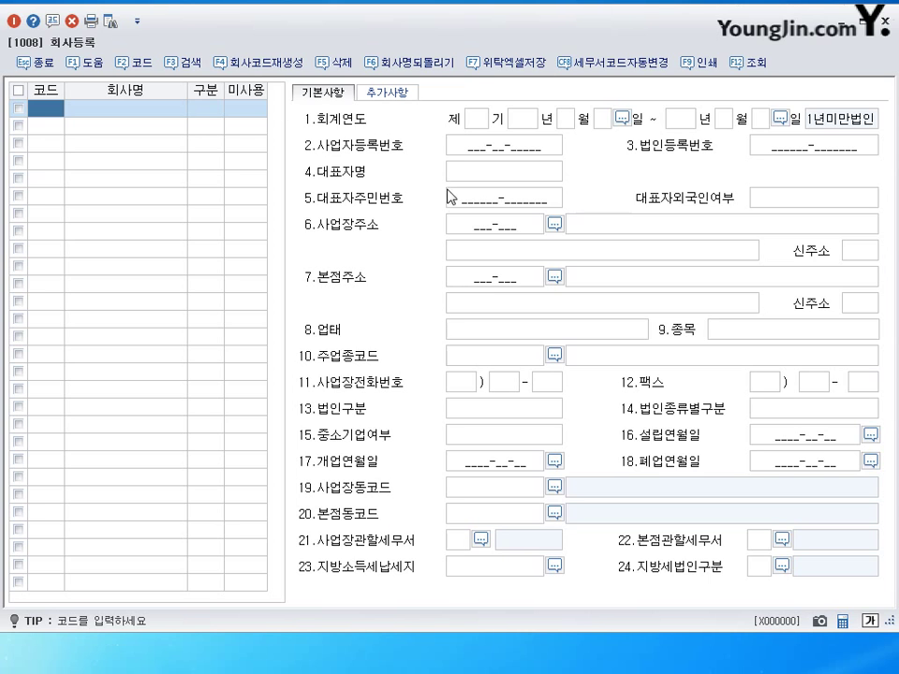
pyautogui.click(884, 20)
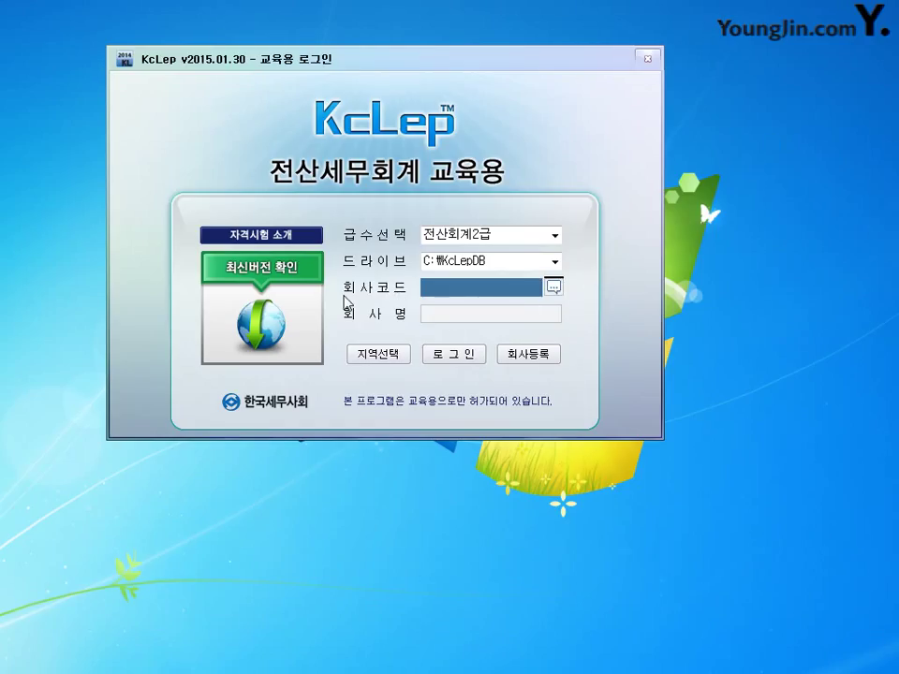
pyautogui.click(553, 287)
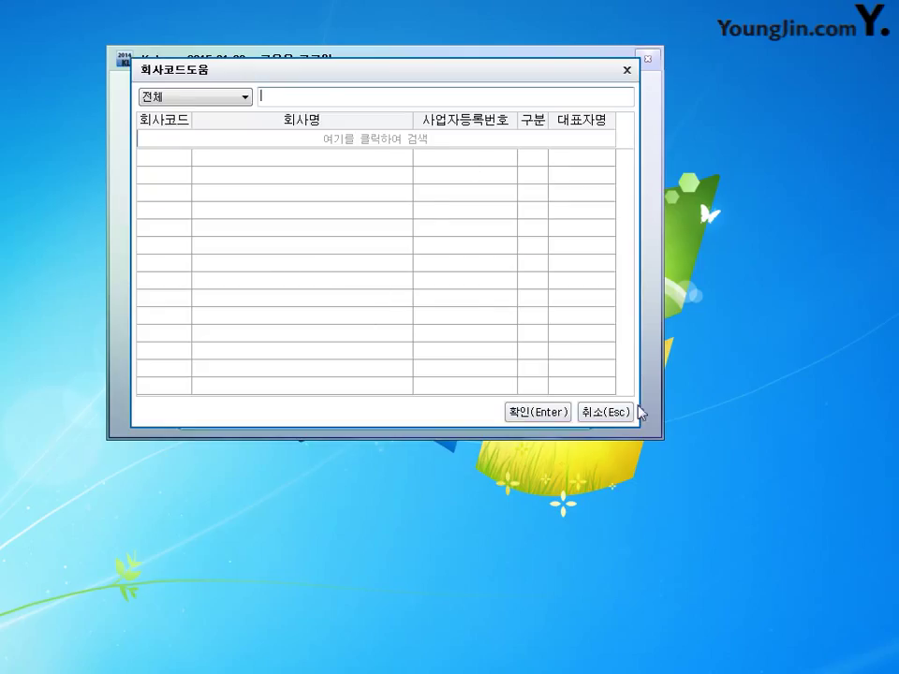
pyautogui.click(609, 413)
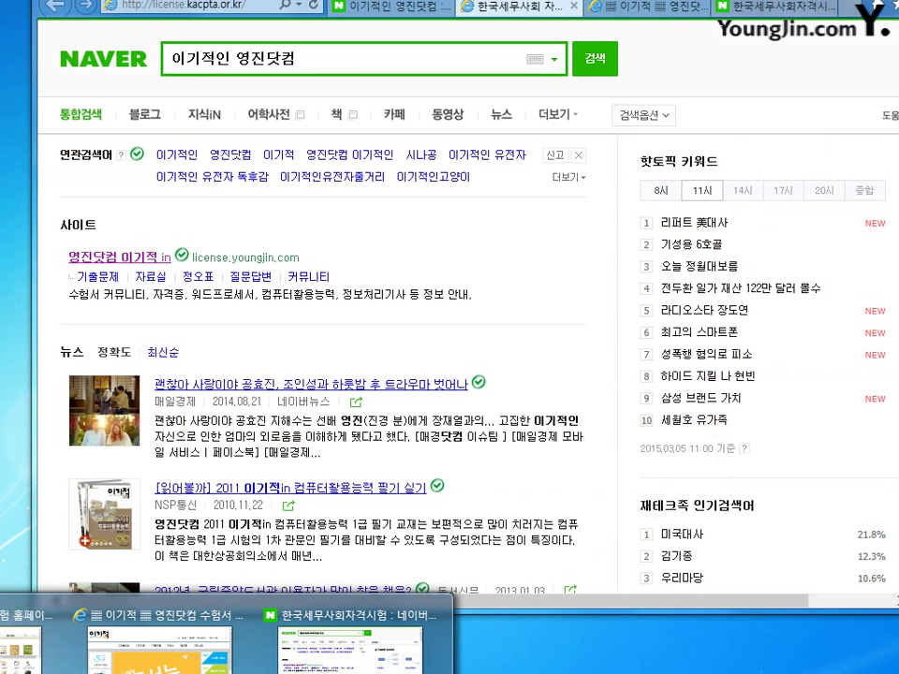
# - In the browser, review the Naver results for 이기적인 영진닷컴 and view the 이기적 in site with its 자료실 section
pyautogui.click(356, 646)
pyautogui.click(352, 57)
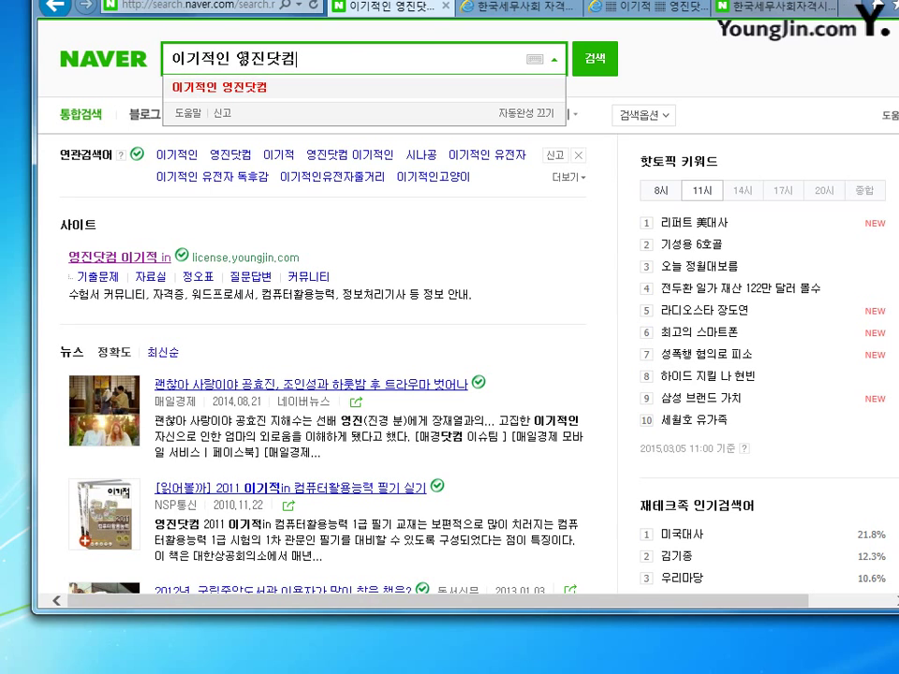
pyautogui.click(231, 58)
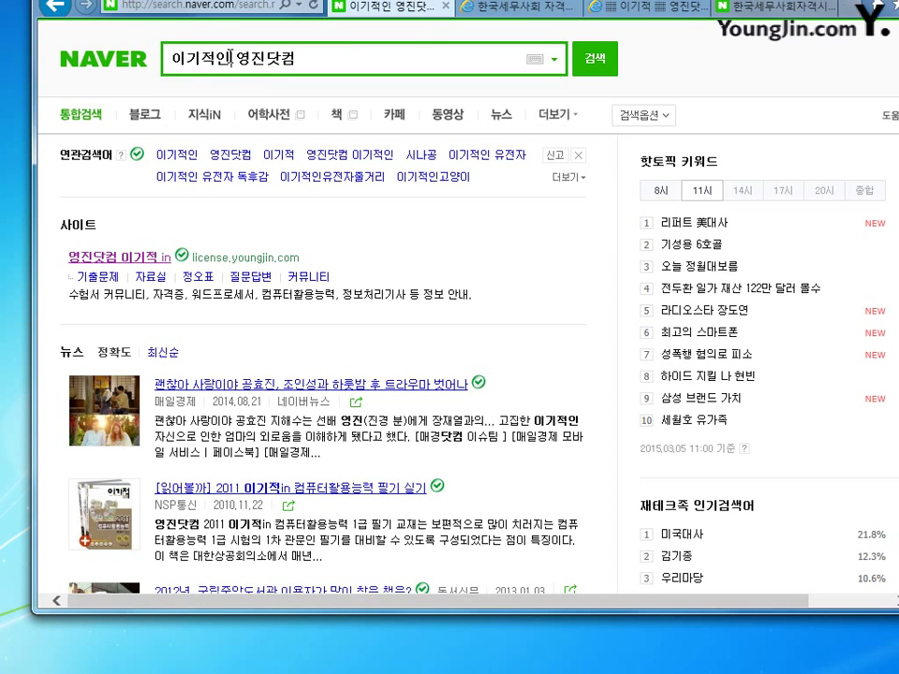
pyautogui.click(320, 61)
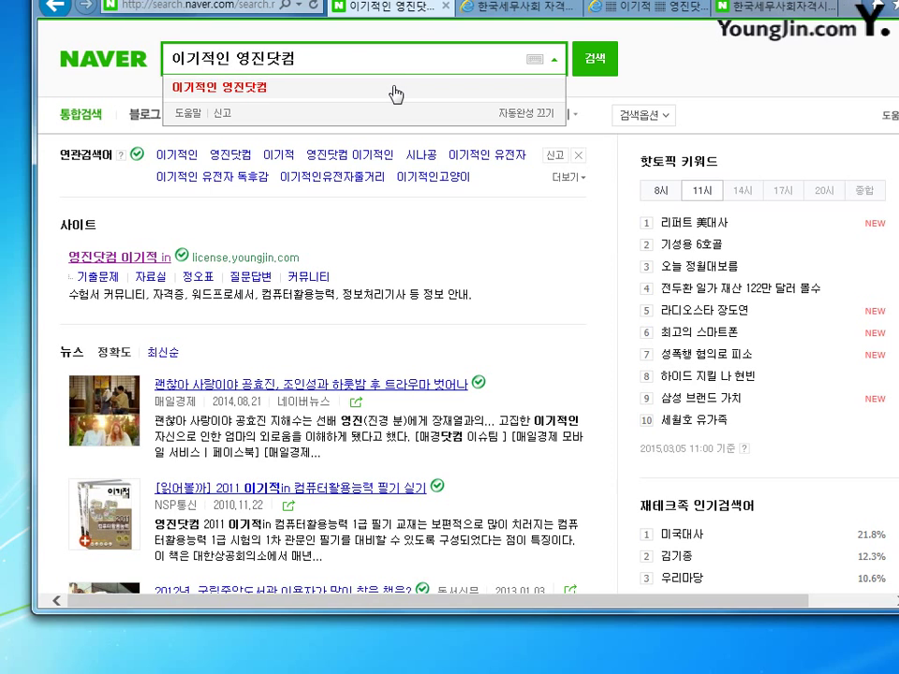
pyautogui.click(489, 281)
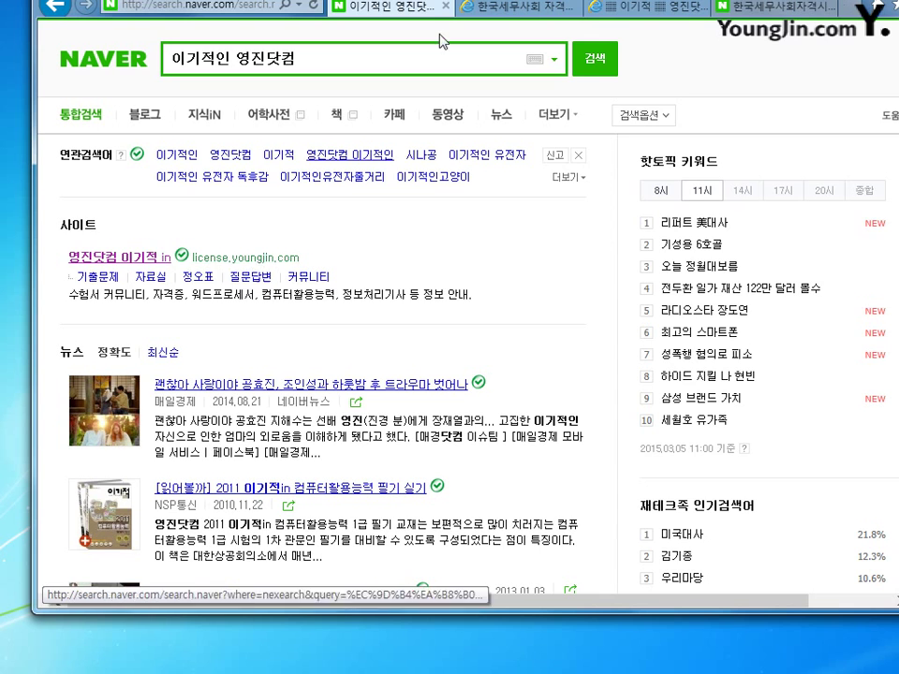
pyautogui.click(622, 10)
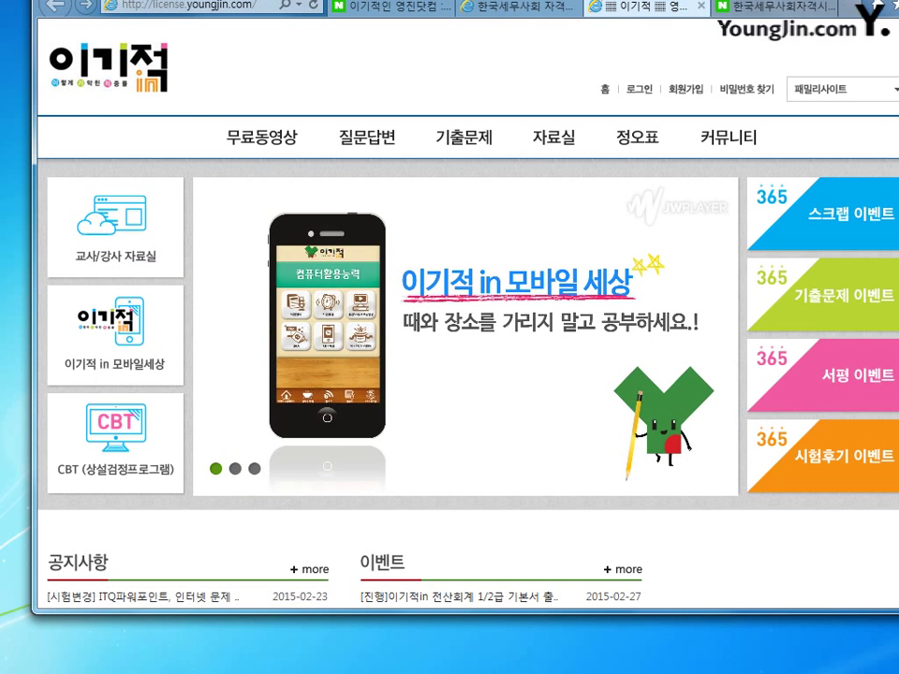
pyautogui.click(391, 7)
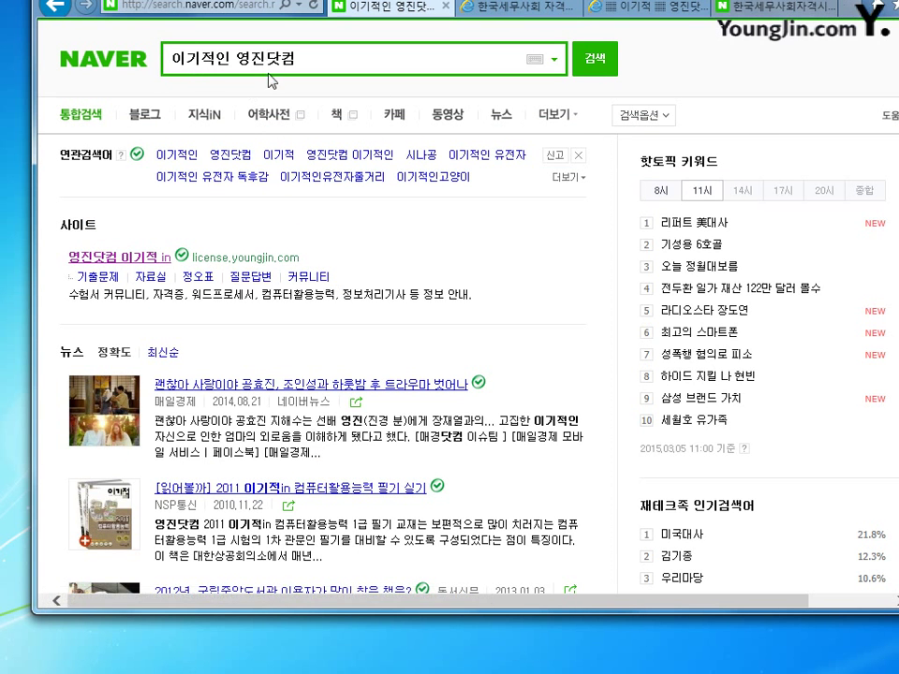
pyautogui.click(606, 10)
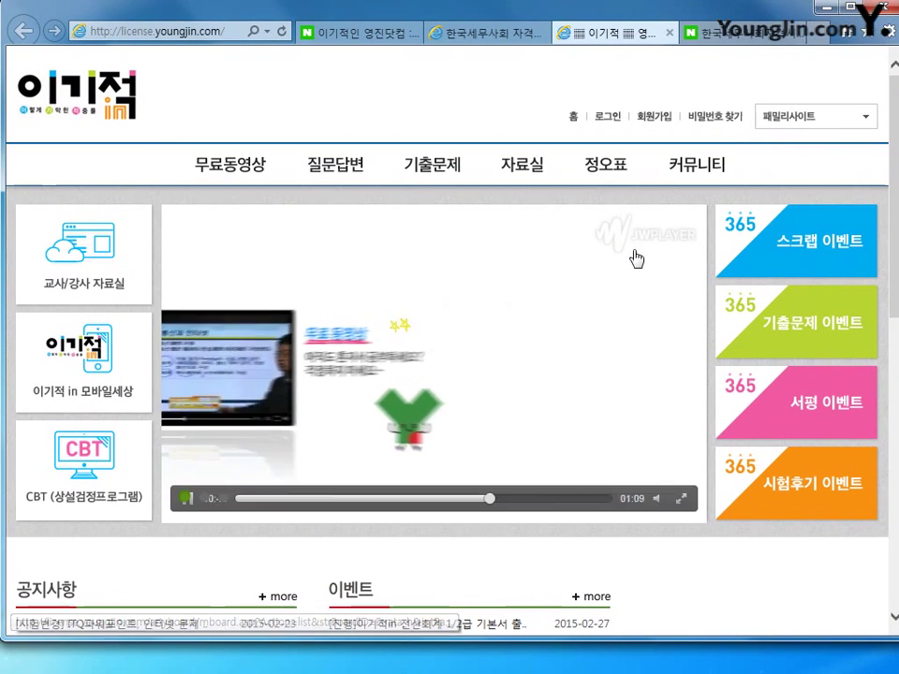
pyautogui.moveTo(518, 169)
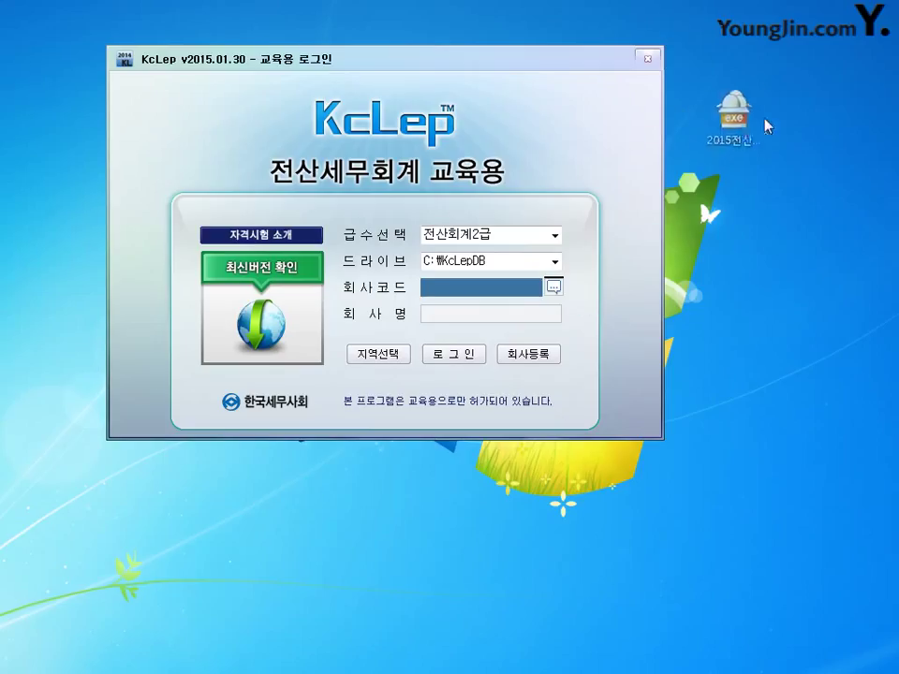
# - Reposition the 2015전산회계2급.exe file on the desktop and run it
pyautogui.click(768, 126)
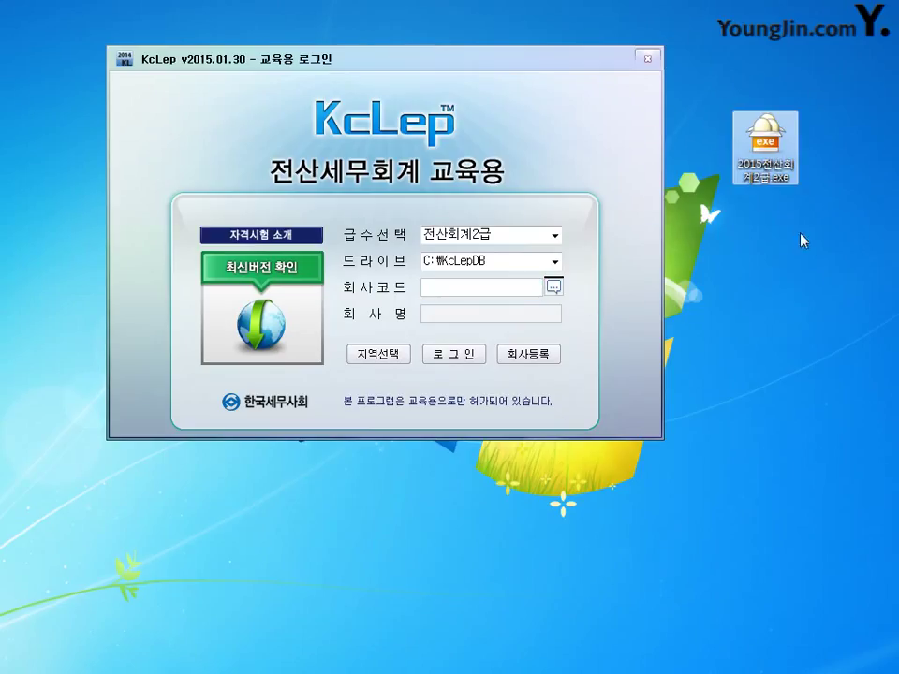
pyautogui.moveTo(785, 176); pyautogui.dragTo(763, 82)
pyautogui.click(768, 75)
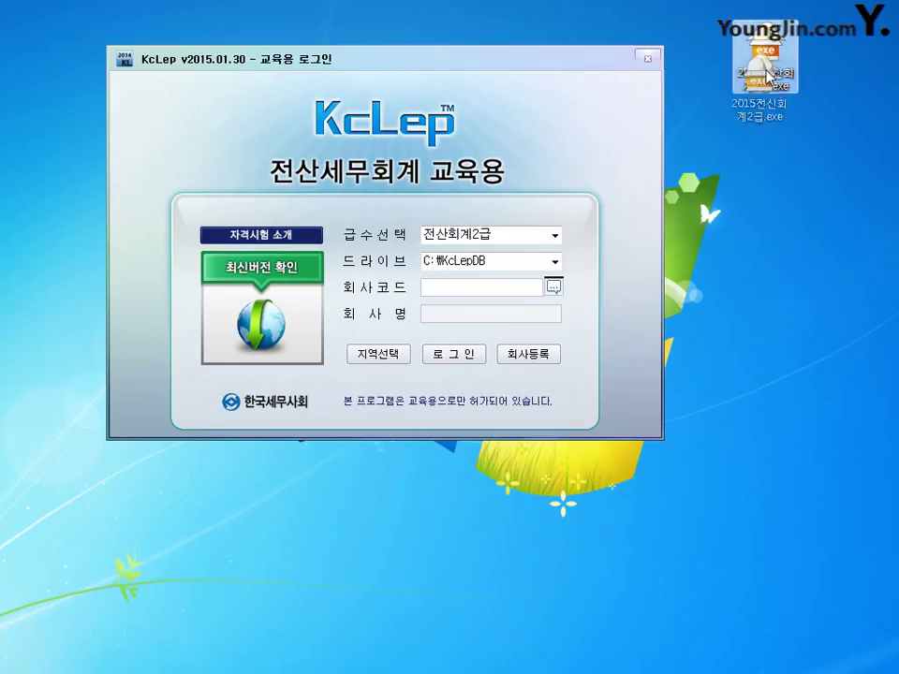
pyautogui.click(810, 187)
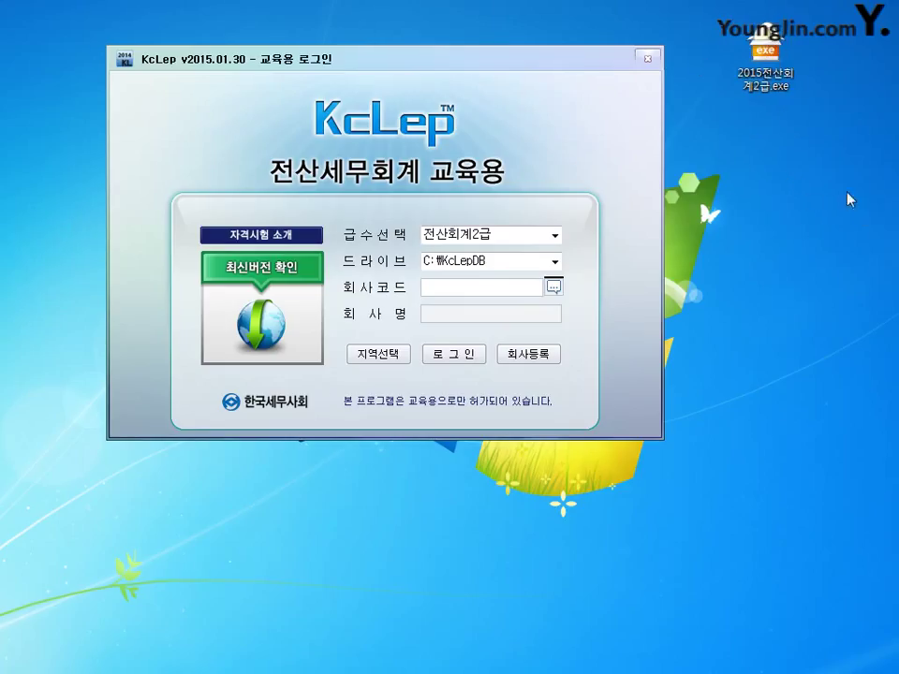
pyautogui.click(763, 66)
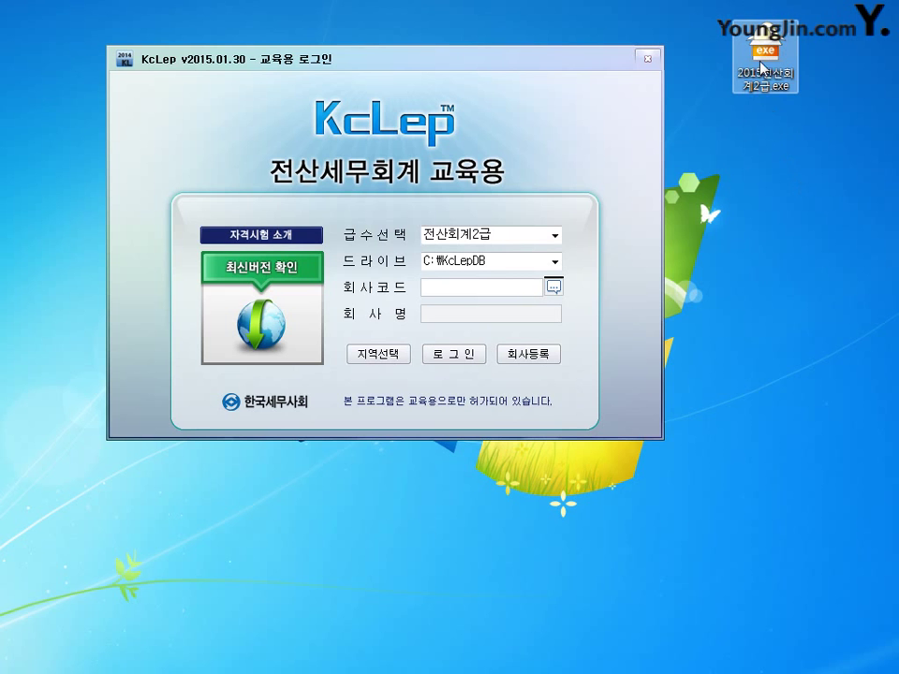
pyautogui.doubleClick(763, 66)
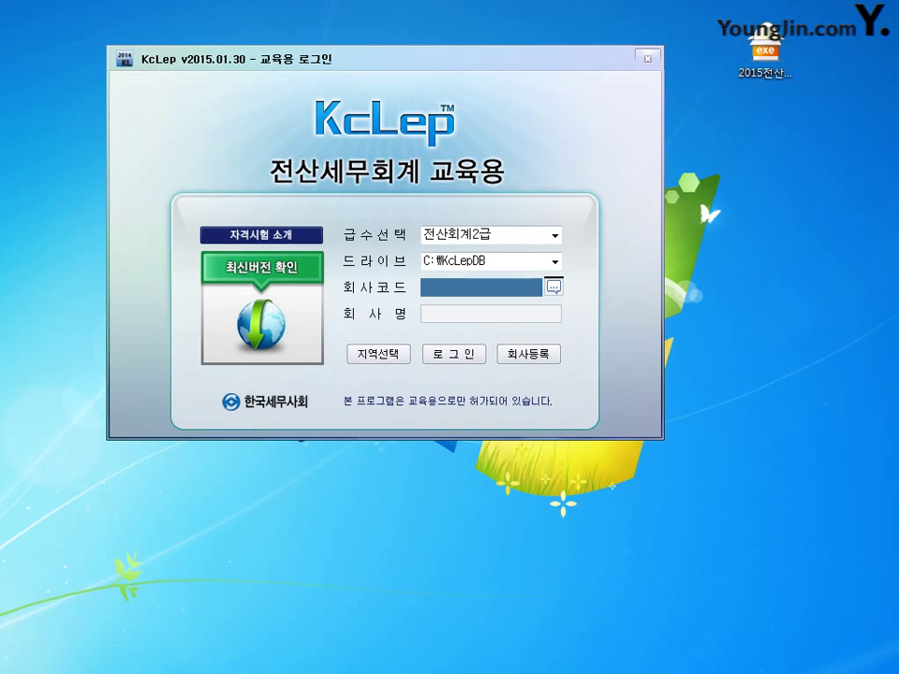
# - Open 회사등록 from the KcLep login window, regenerate the company codes with 회사코드재생성, and return to the login window
pyautogui.moveTo(461, 63); pyautogui.dragTo(477, 59)
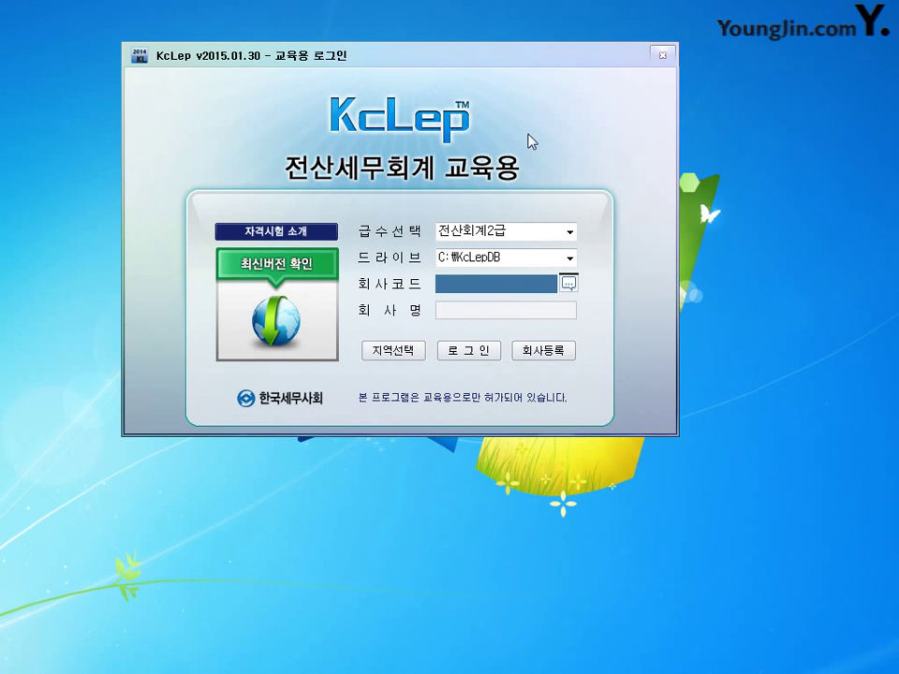
pyautogui.moveTo(474, 48); pyautogui.dragTo(481, 55)
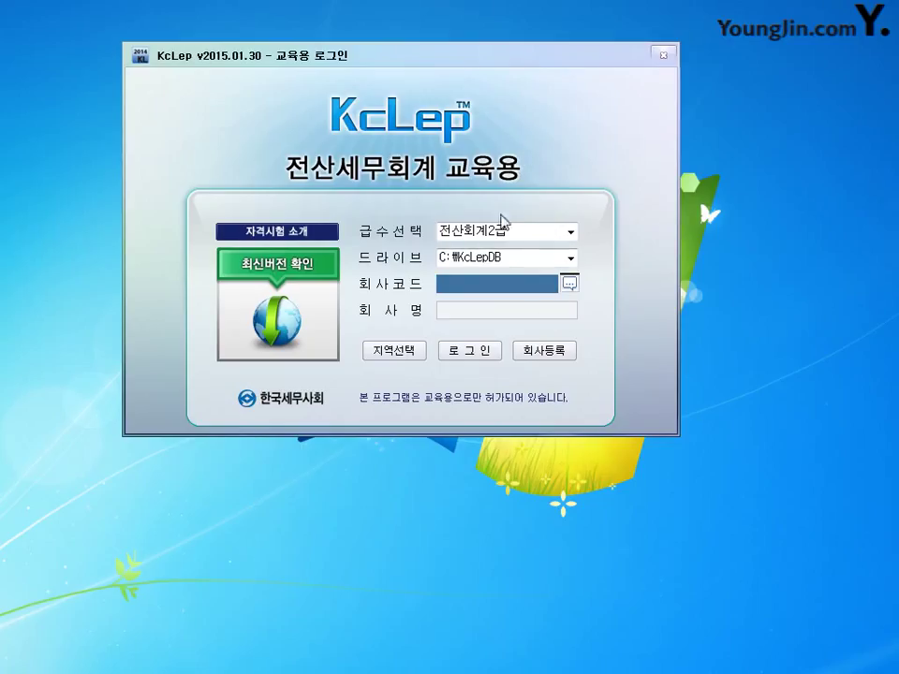
pyautogui.click(540, 352)
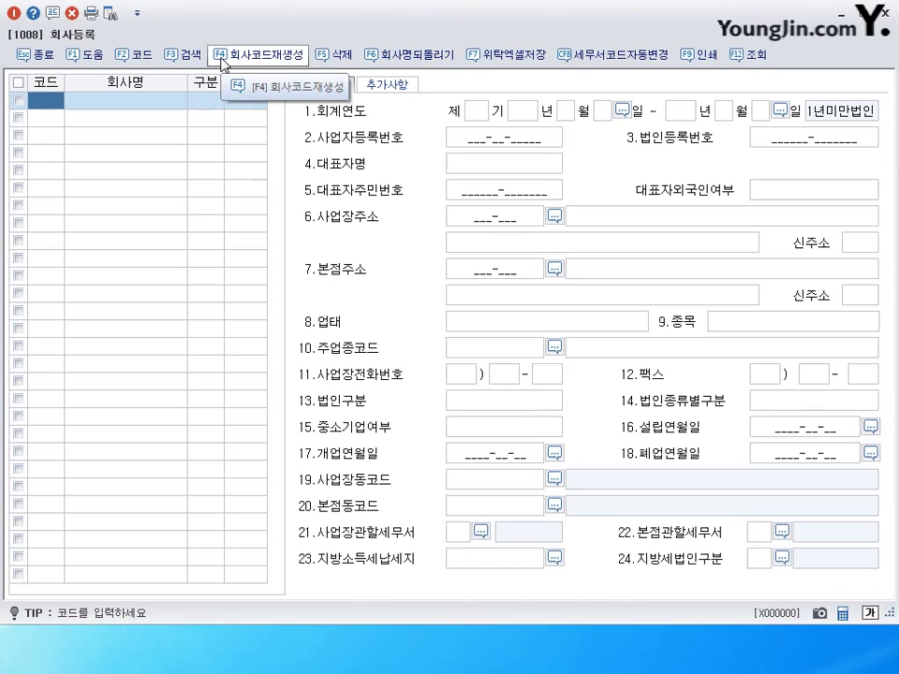
pyautogui.click(279, 58)
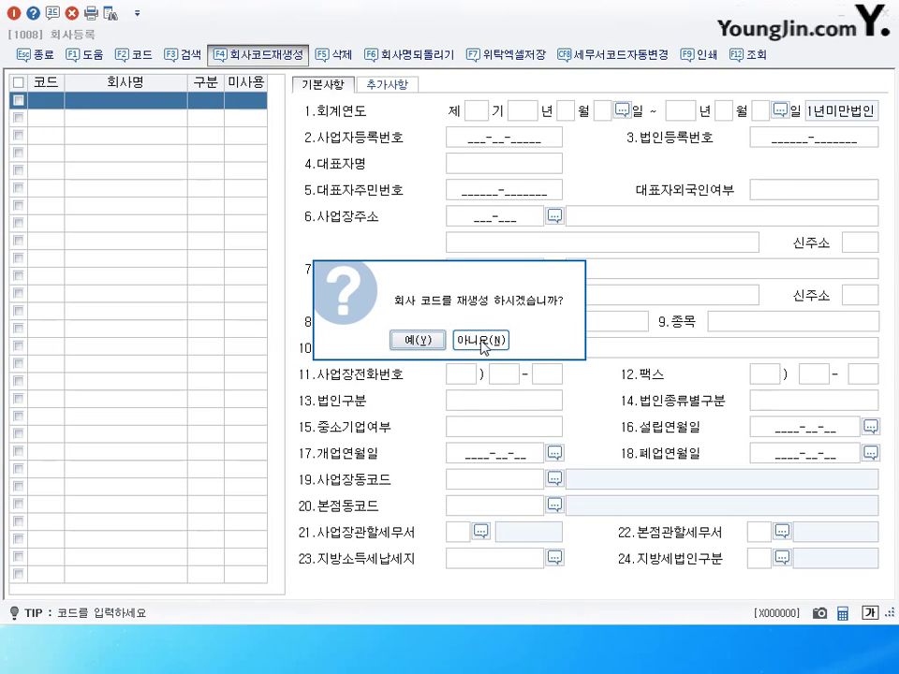
pyautogui.click(412, 342)
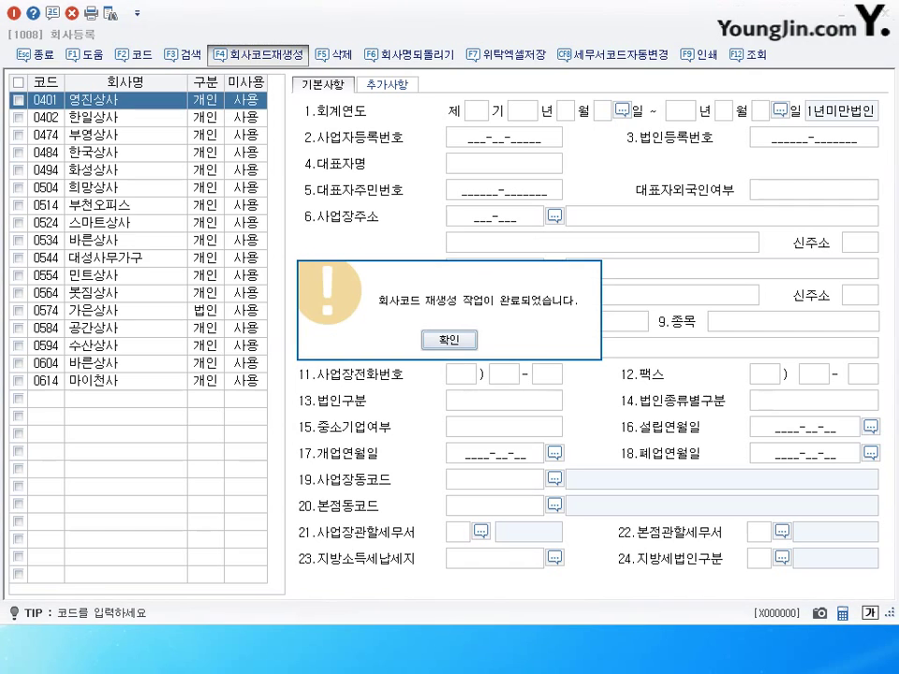
pyautogui.click(446, 340)
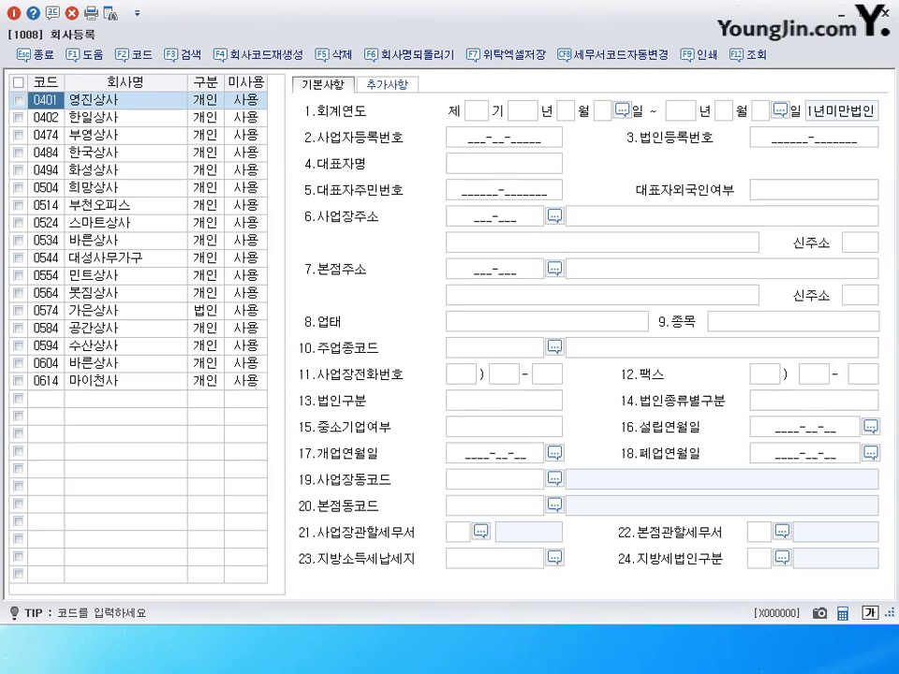
pyautogui.press('Escape')
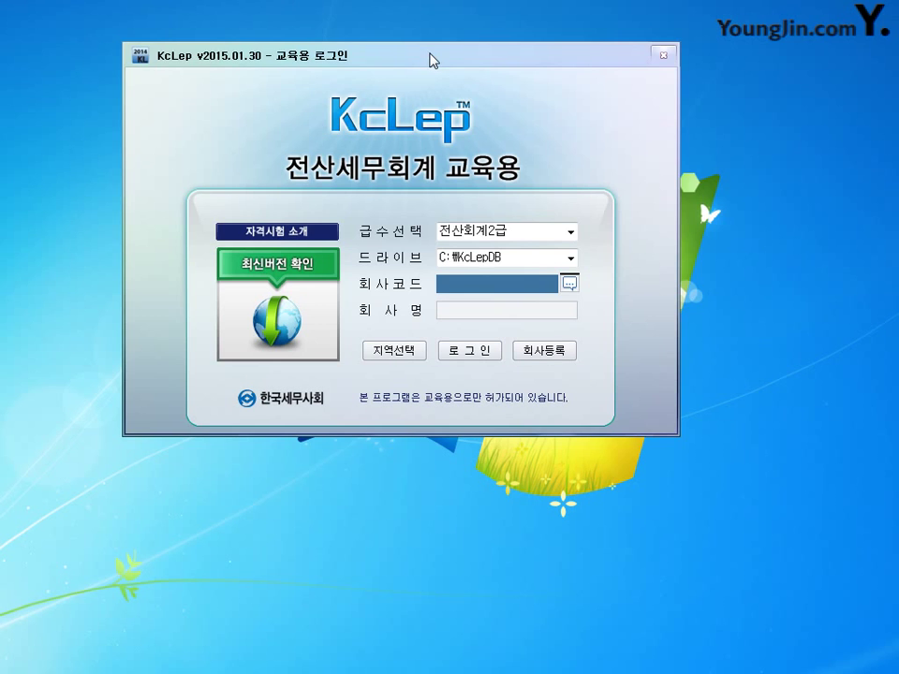
pyautogui.moveTo(428, 51); pyautogui.dragTo(481, 53)
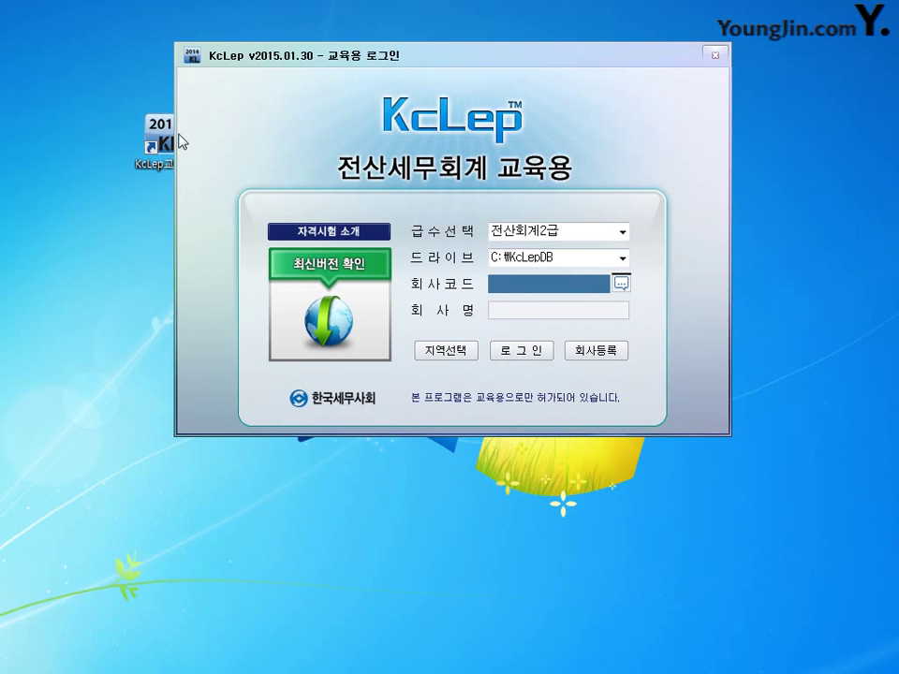
pyautogui.moveTo(168, 140)
pyautogui.mouseDown()
pyautogui.moveTo(140, 155)
pyautogui.moveTo(167, 141)
pyautogui.mouseUp()
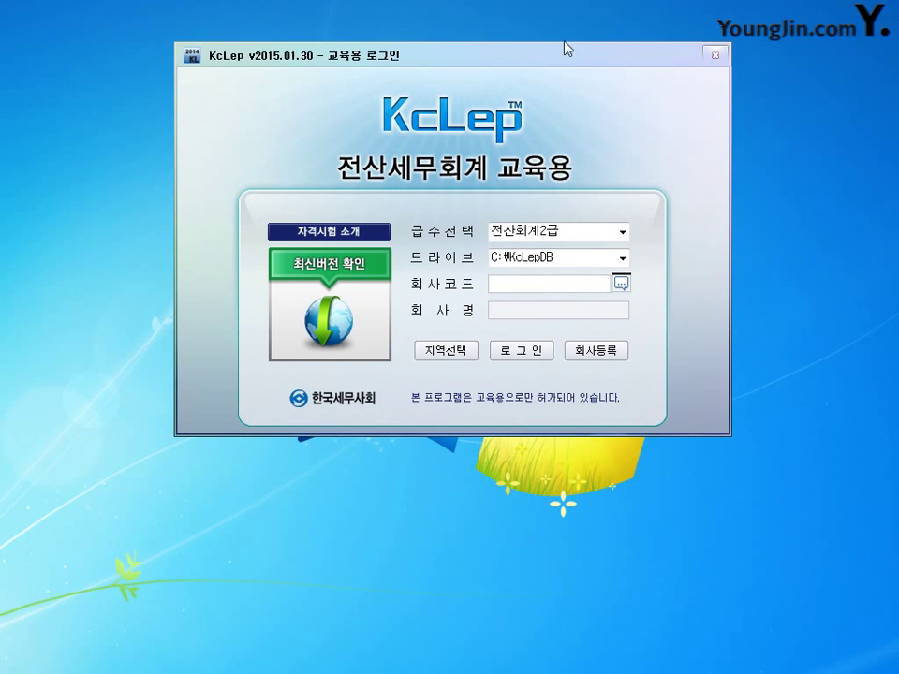
# - Select company 0401 영진상사 from the 회사코드도움 lookup in the KcLep login window and enter its main menu
pyautogui.moveTo(548, 61); pyautogui.dragTo(542, 56)
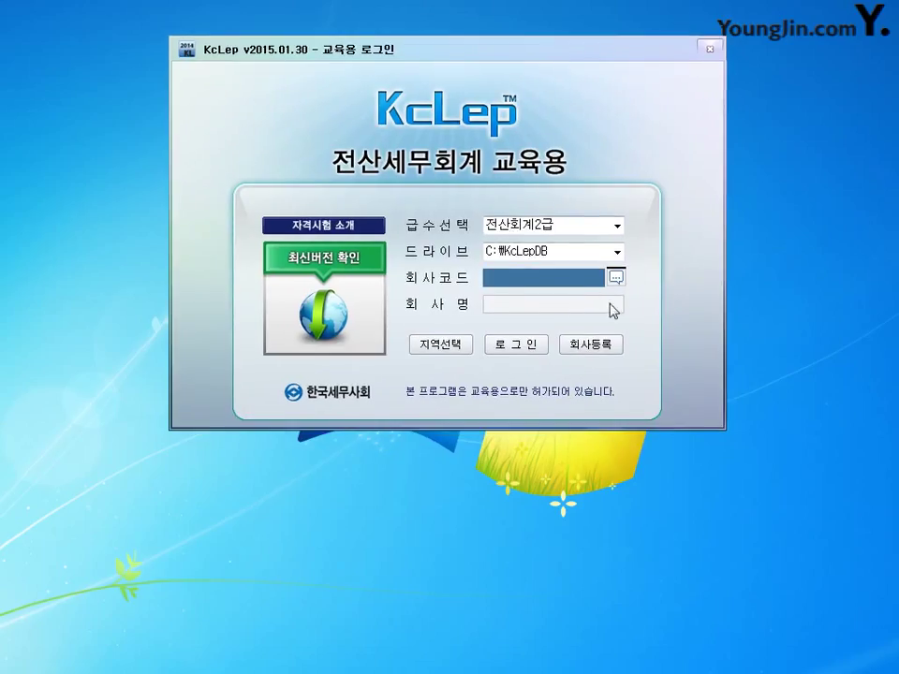
pyautogui.click(616, 278)
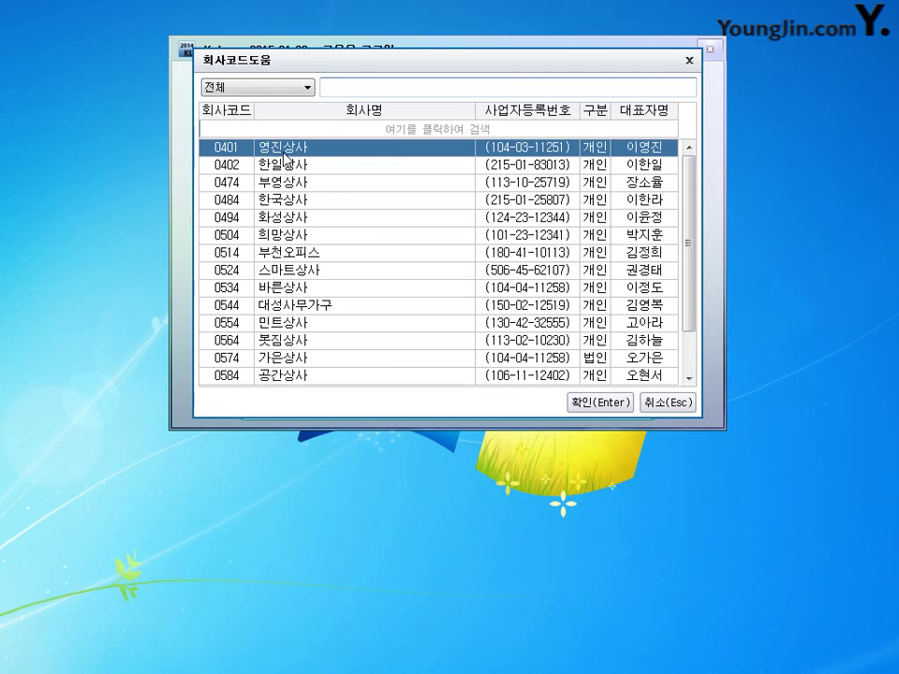
pyautogui.click(590, 405)
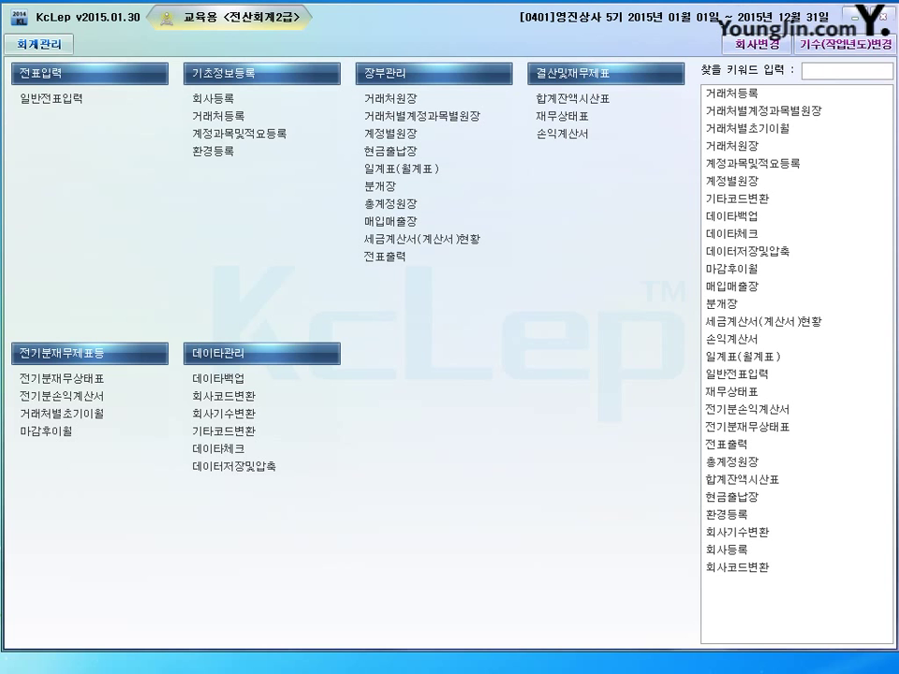
# - Switch to the textbook and review its pages on installing the program, downloading the data and starting KcLep
pyautogui.click(56, 637)
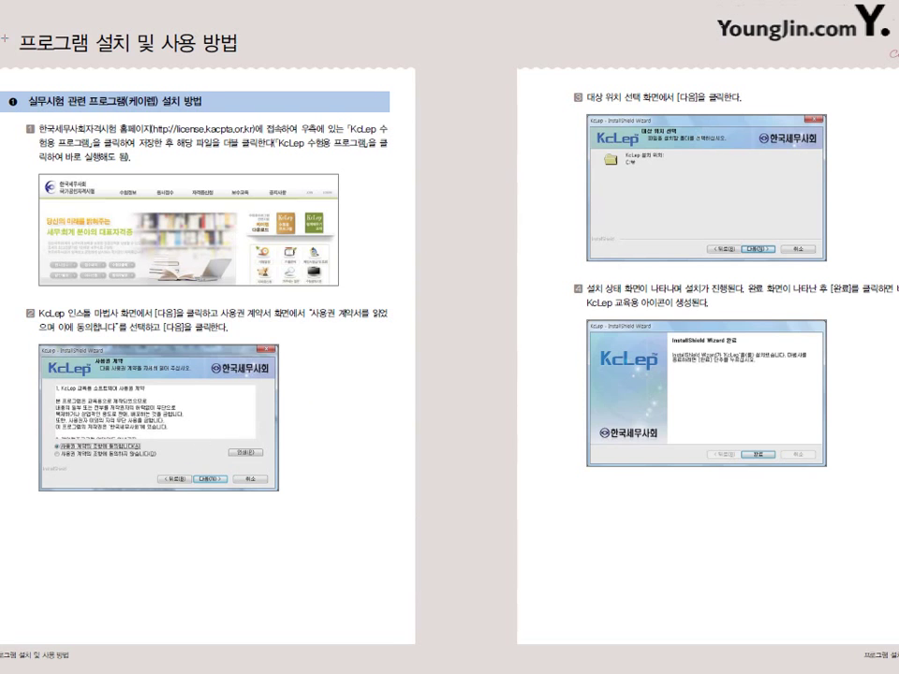
pyautogui.press('pagedown')
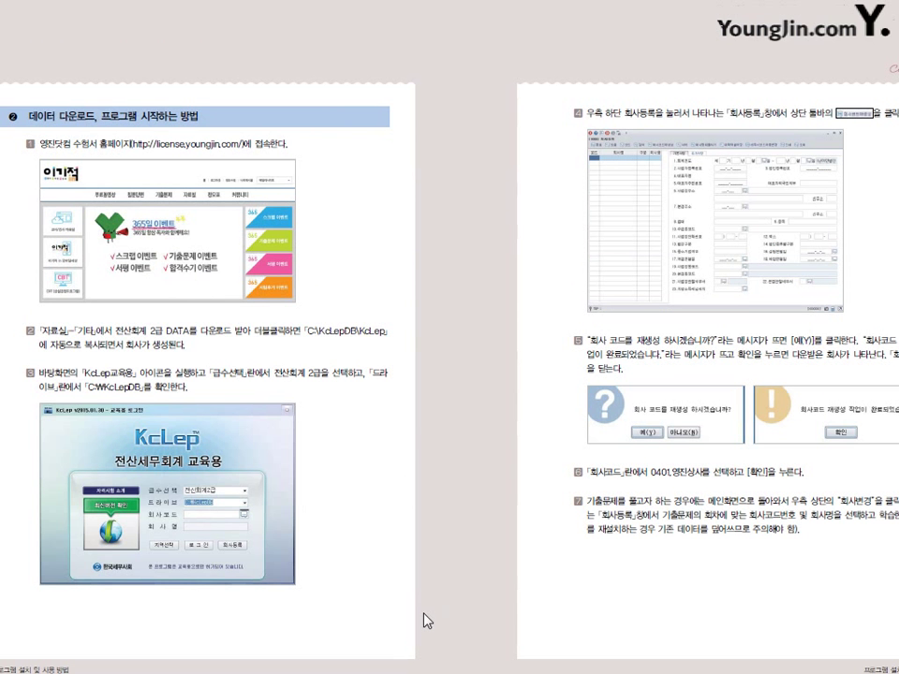
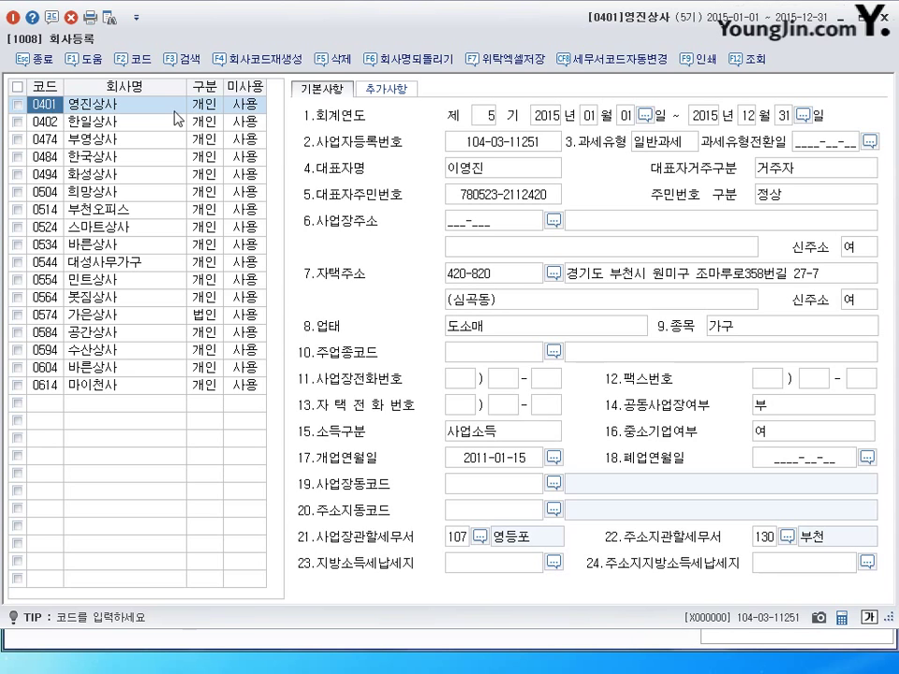
# - In KcLep's 회사등록, examine the 회사명, 구분 and 미사용 entries of company 0401 영진상사
pyautogui.click(129, 114)
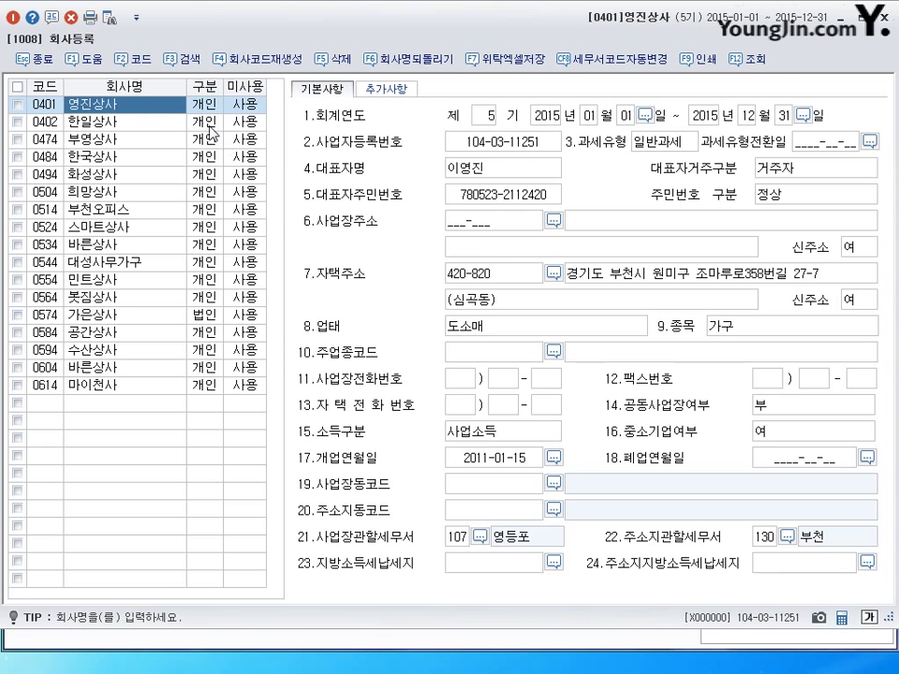
pyautogui.click(200, 109)
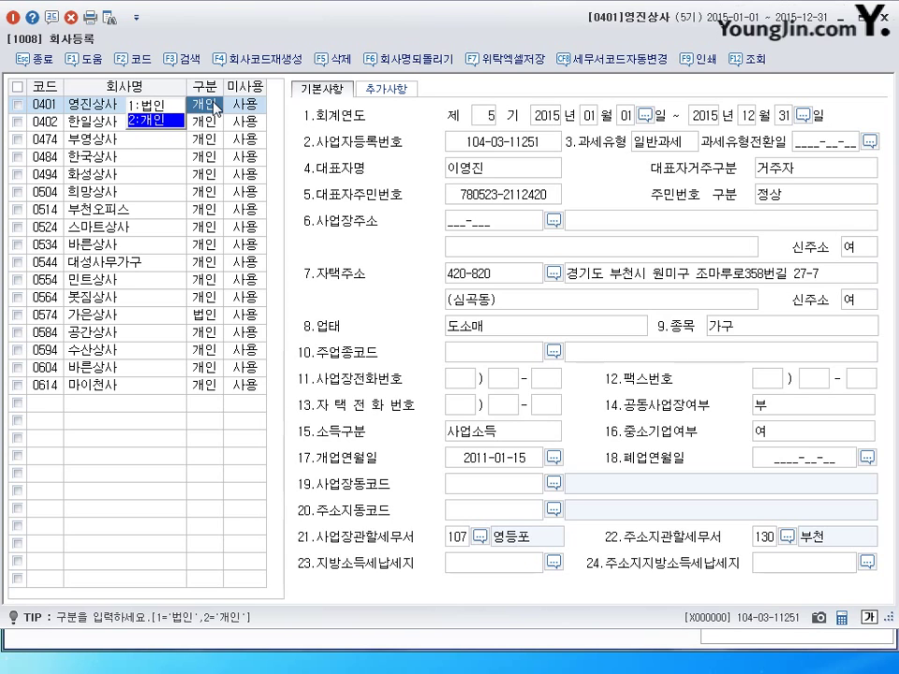
pyautogui.hotkey('shift', 'Tab')
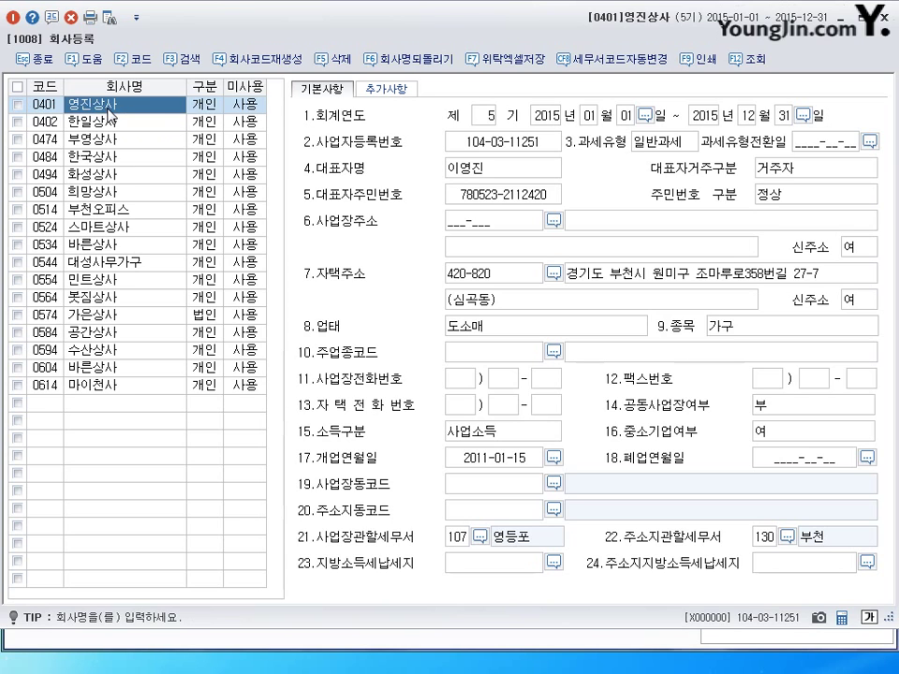
pyautogui.click(193, 105)
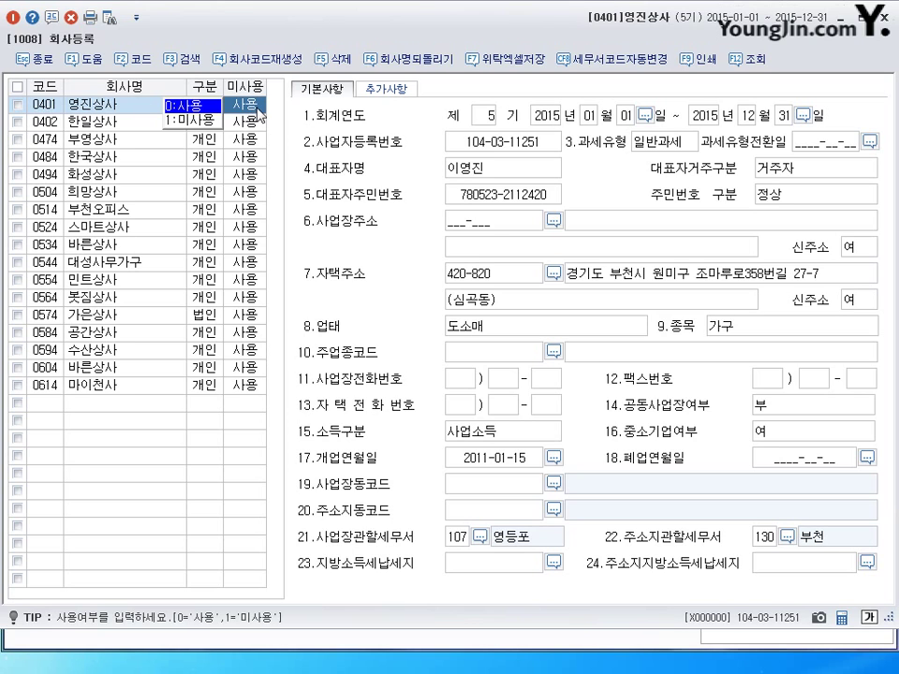
# - Go through the 회계연도 fields of 영진상사, checking the 기수 and the start and end dates
pyautogui.click(488, 114)
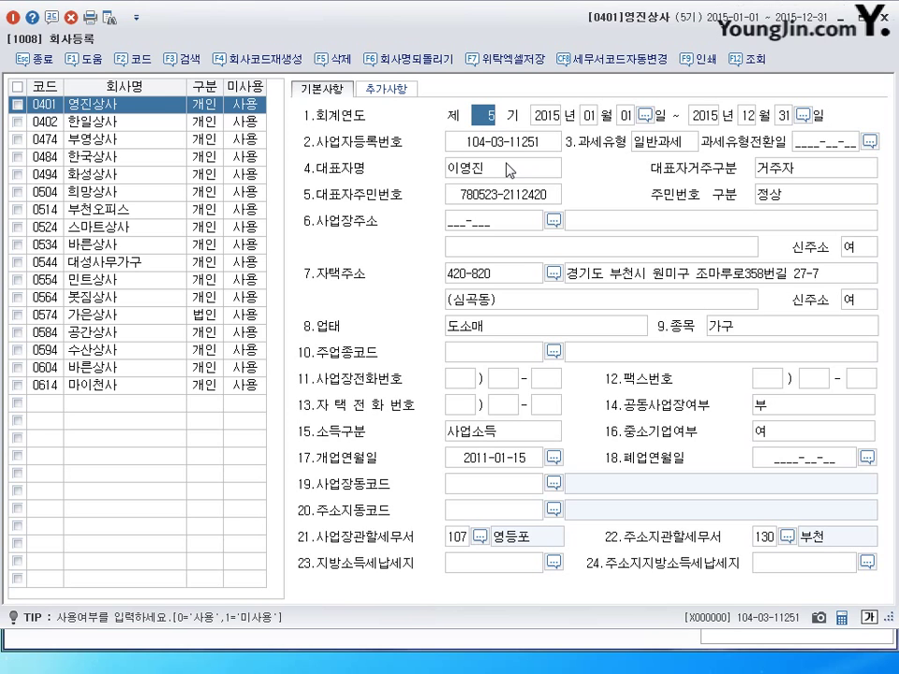
pyautogui.click(555, 118)
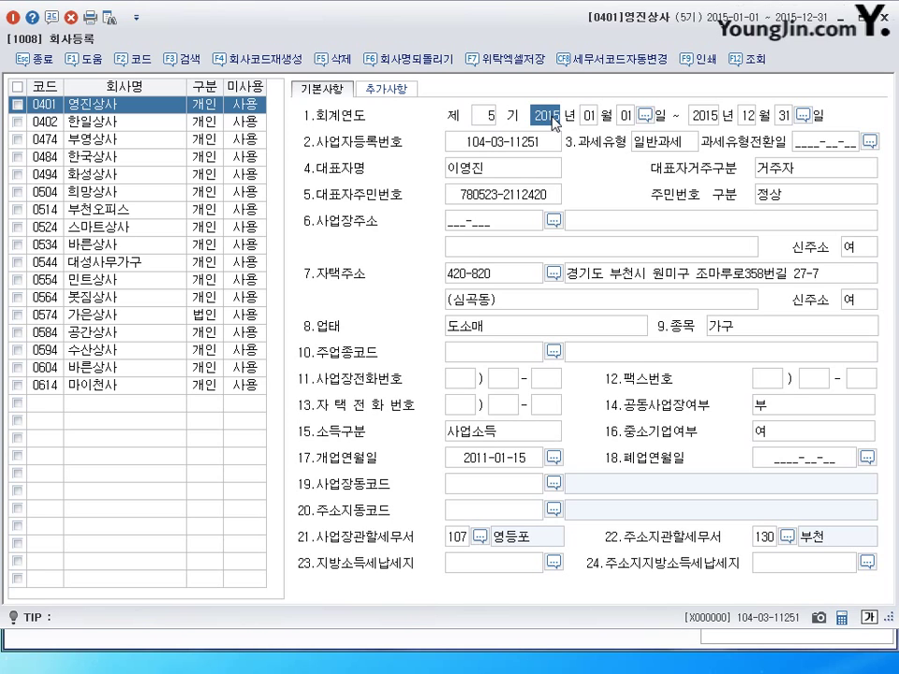
pyautogui.click(588, 116)
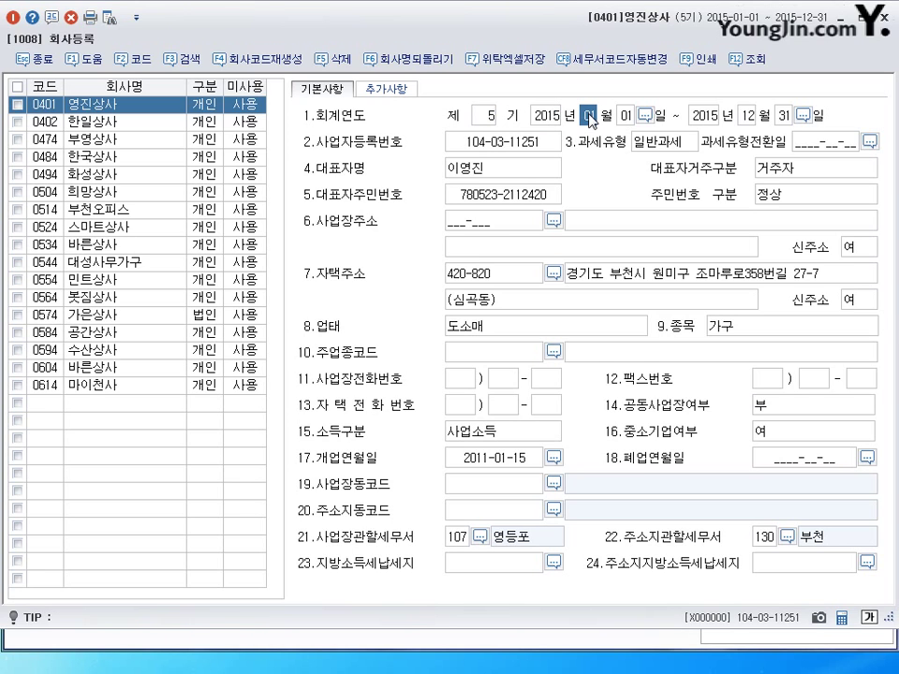
pyautogui.click(625, 118)
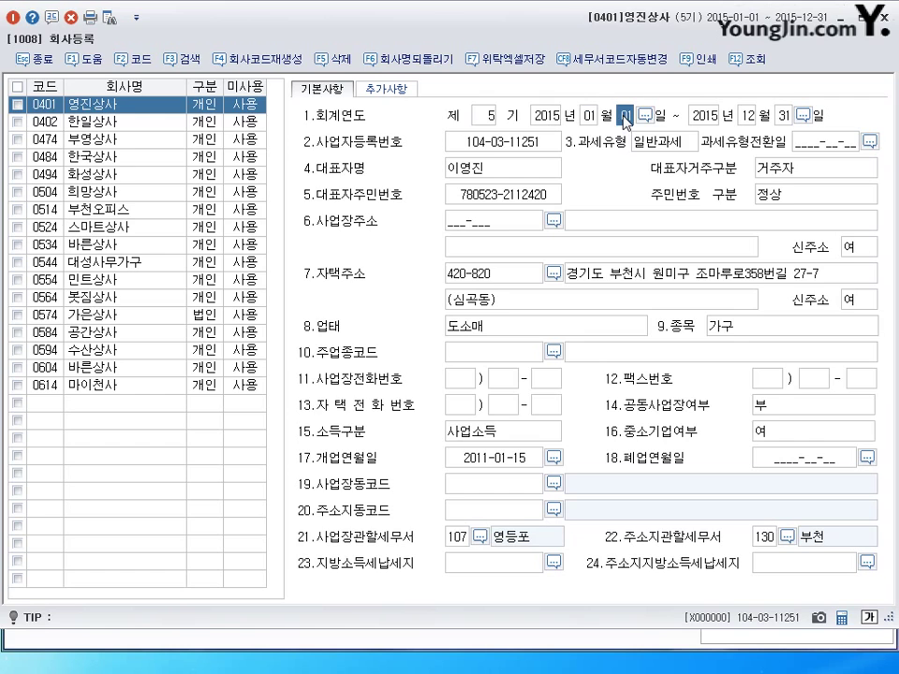
pyautogui.click(747, 116)
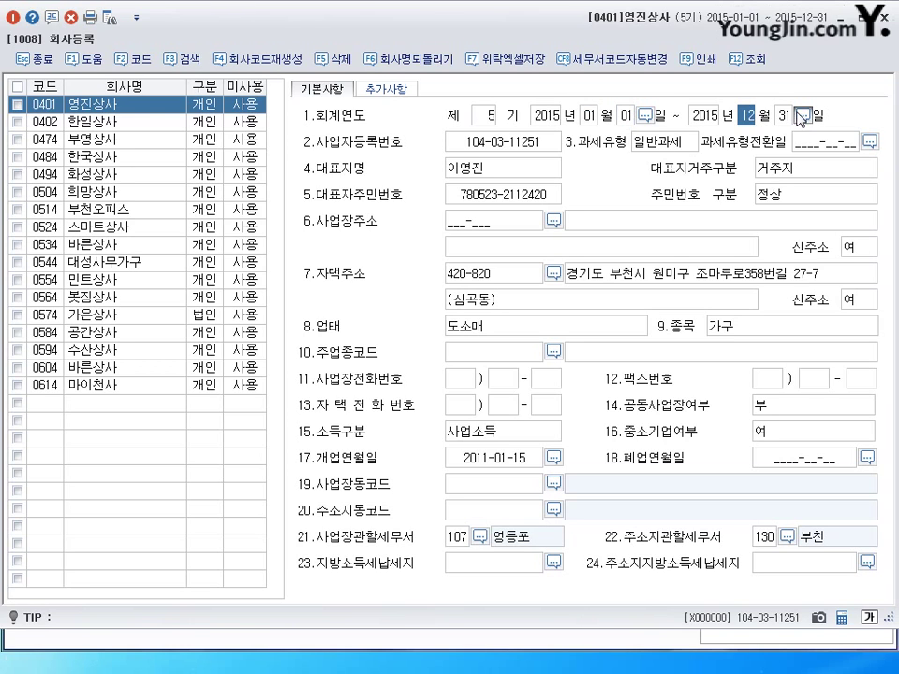
pyautogui.click(784, 117)
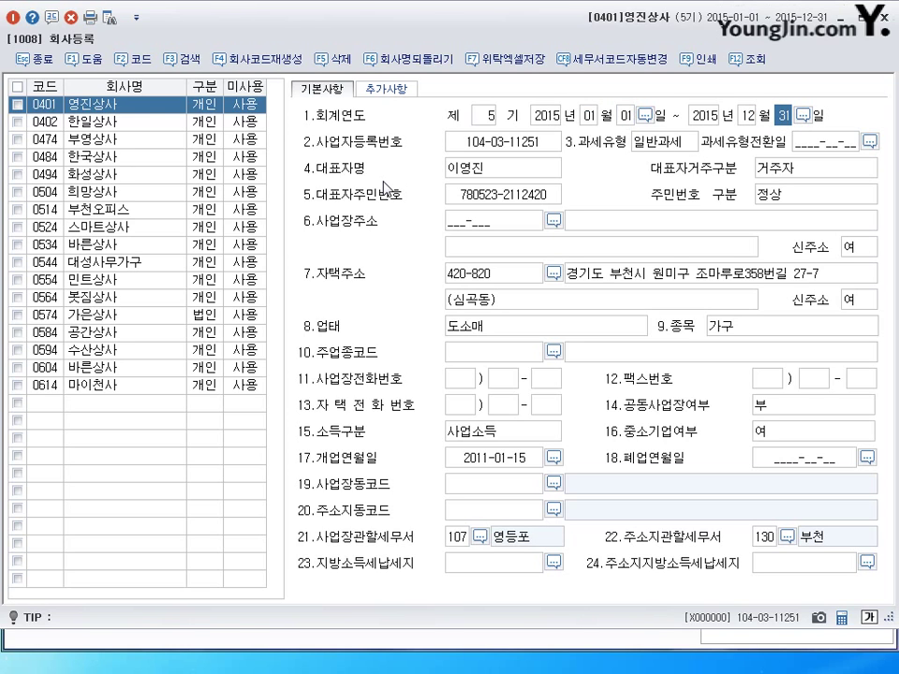
# - Examine the 사업자등록번호, 과세유형, 대표자명 and 대표자주민번호 fields of 영진상사 without changing them
pyautogui.press('Return')
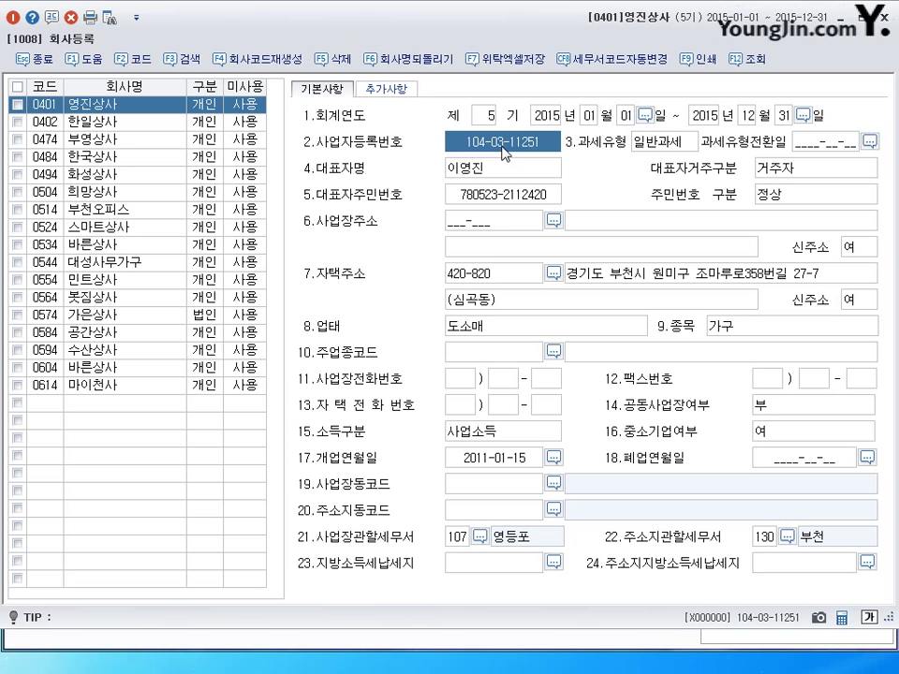
pyautogui.click(651, 147)
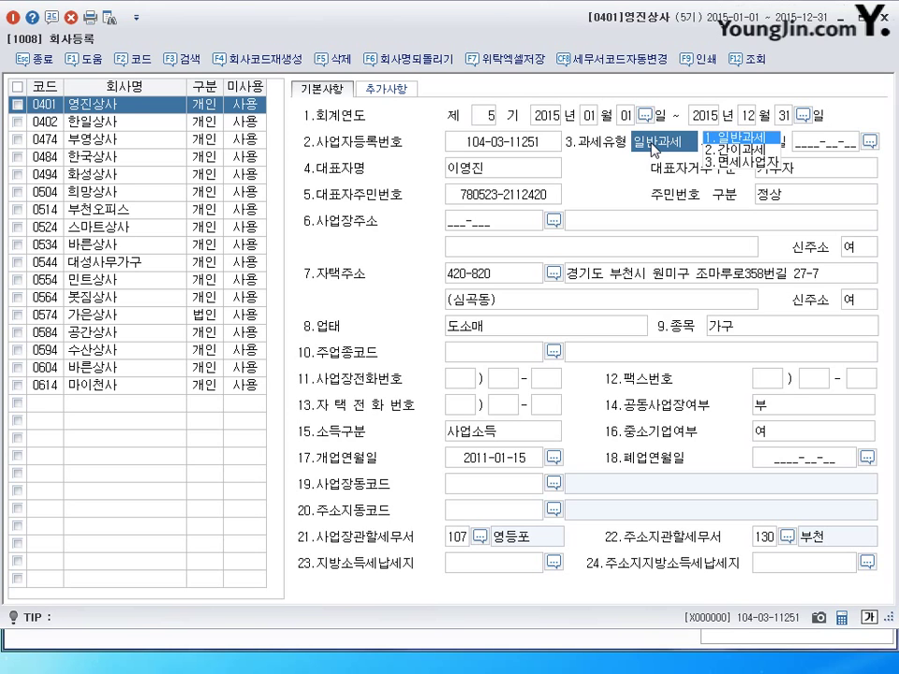
pyautogui.press('Return')
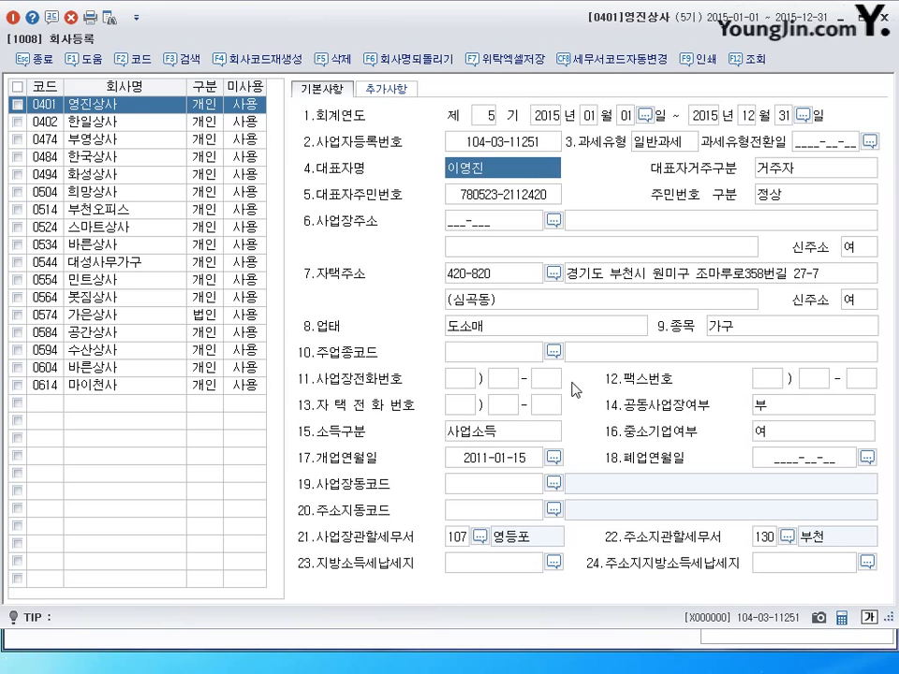
pyautogui.click(506, 141)
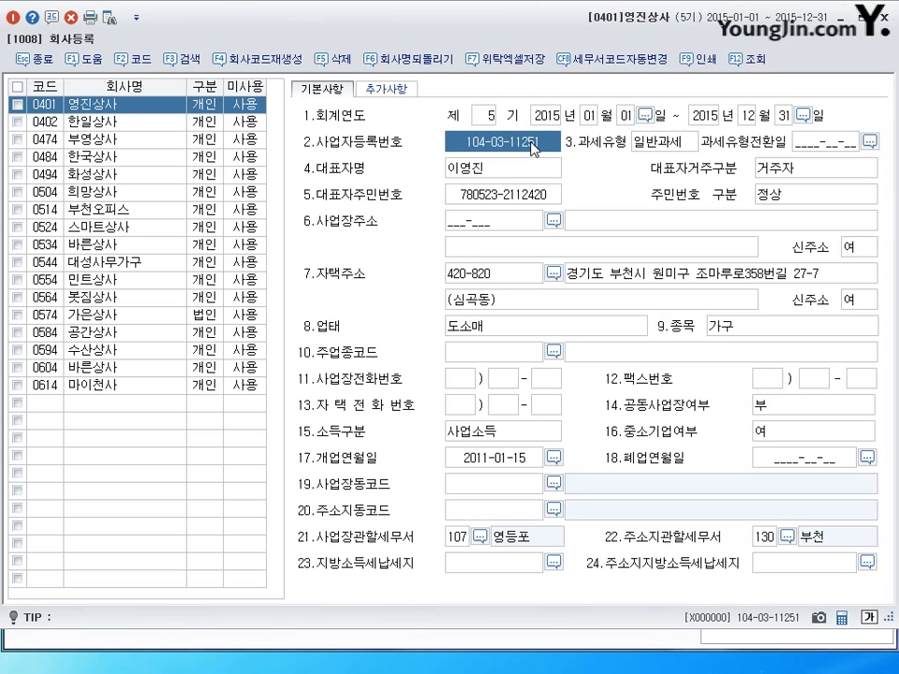
pyautogui.click(488, 174)
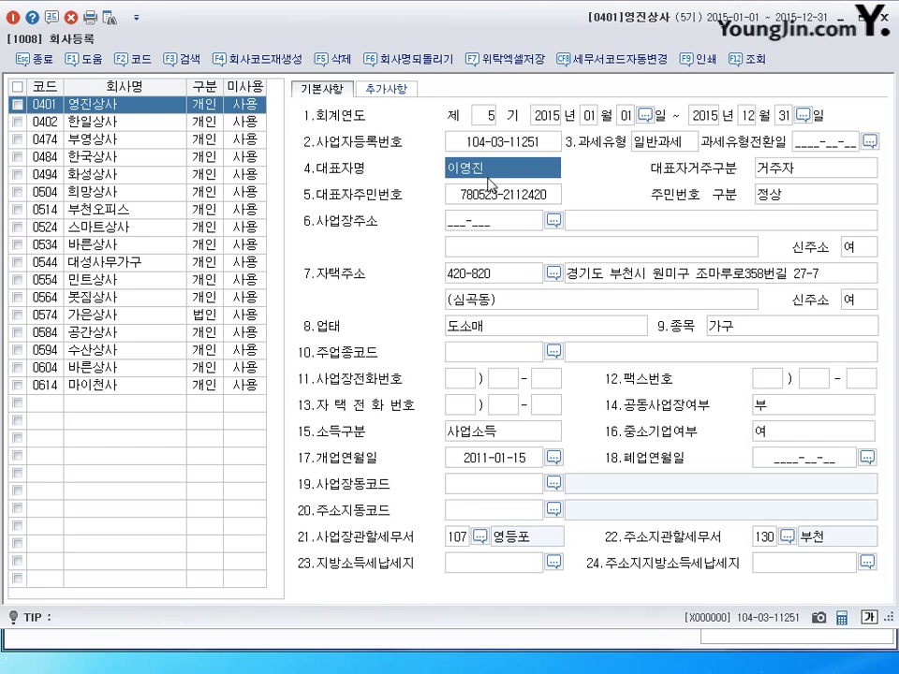
pyautogui.click(483, 199)
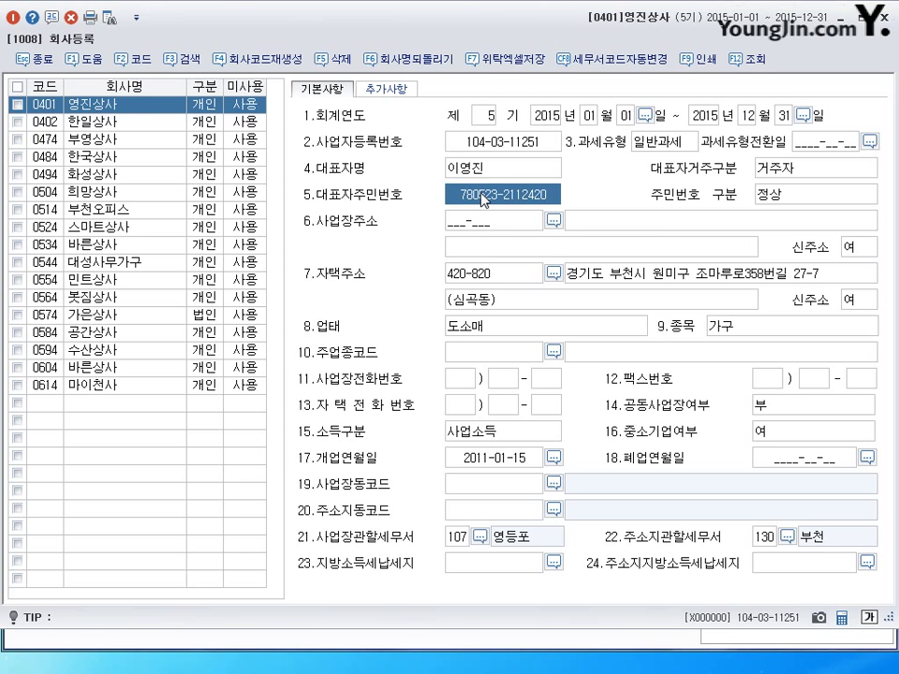
# - Open the 우편번호 검색 for 사업장주소, compare its 도로명주소 and (구)지번주소 searches, and close it without choosing an address
pyautogui.click(622, 222)
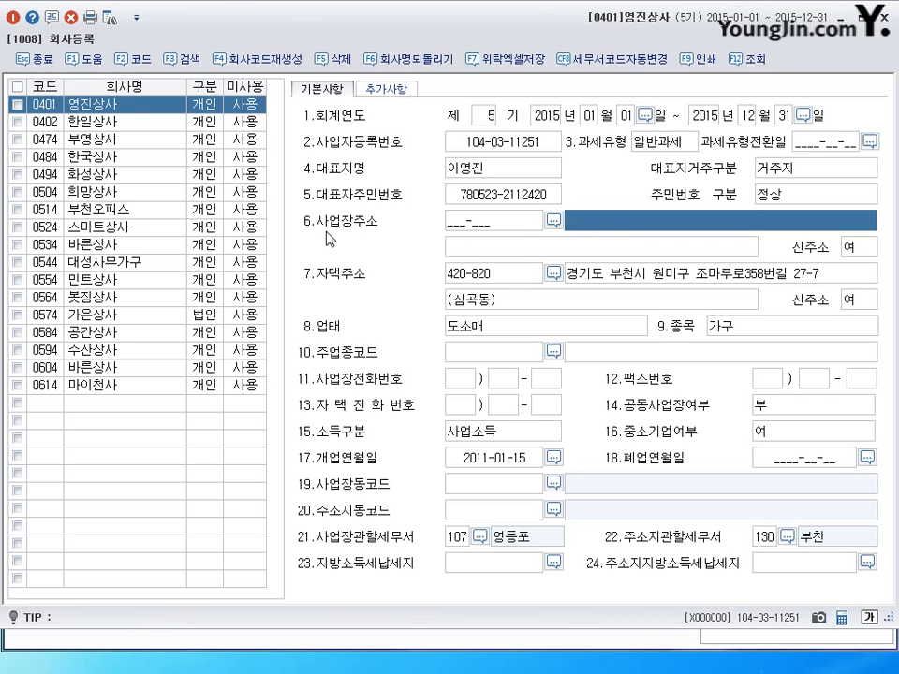
pyautogui.click(554, 221)
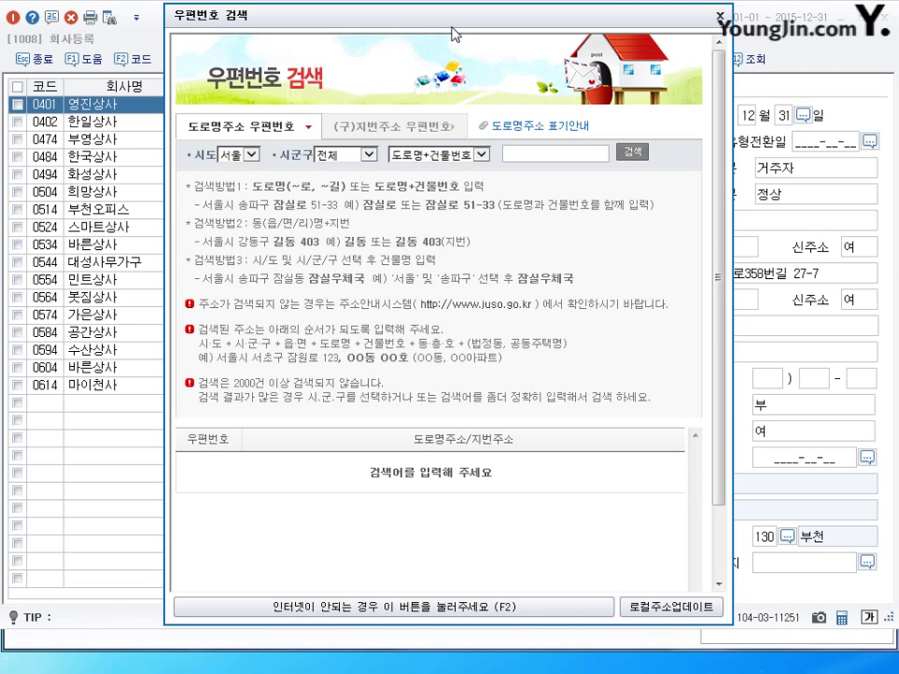
pyautogui.moveTo(451, 28); pyautogui.dragTo(423, 54)
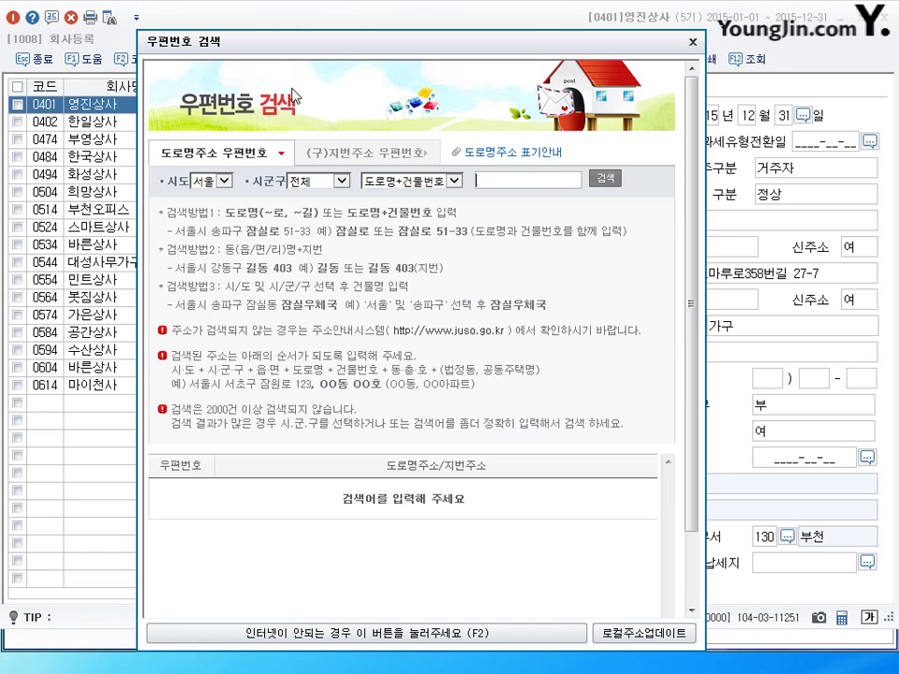
pyautogui.click(375, 155)
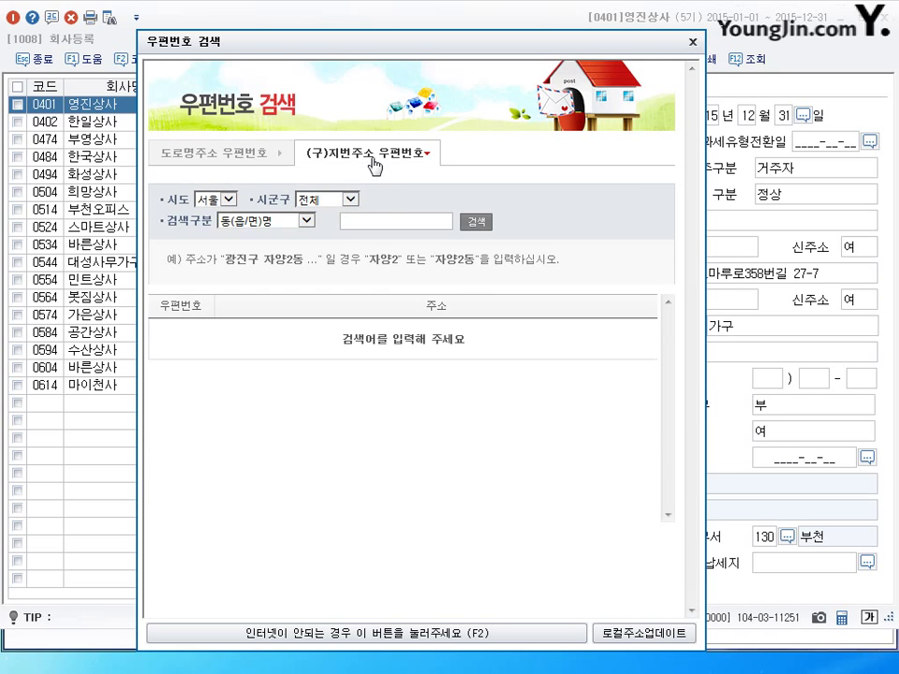
pyautogui.click(245, 159)
pyautogui.click(376, 155)
pyautogui.click(239, 161)
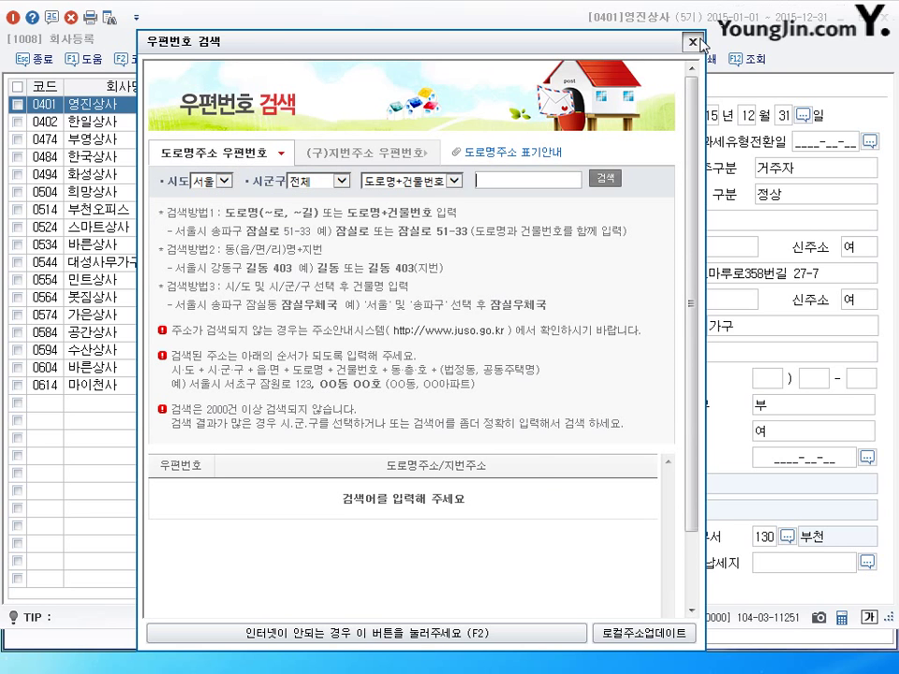
pyautogui.press('Escape')
pyautogui.click(592, 223)
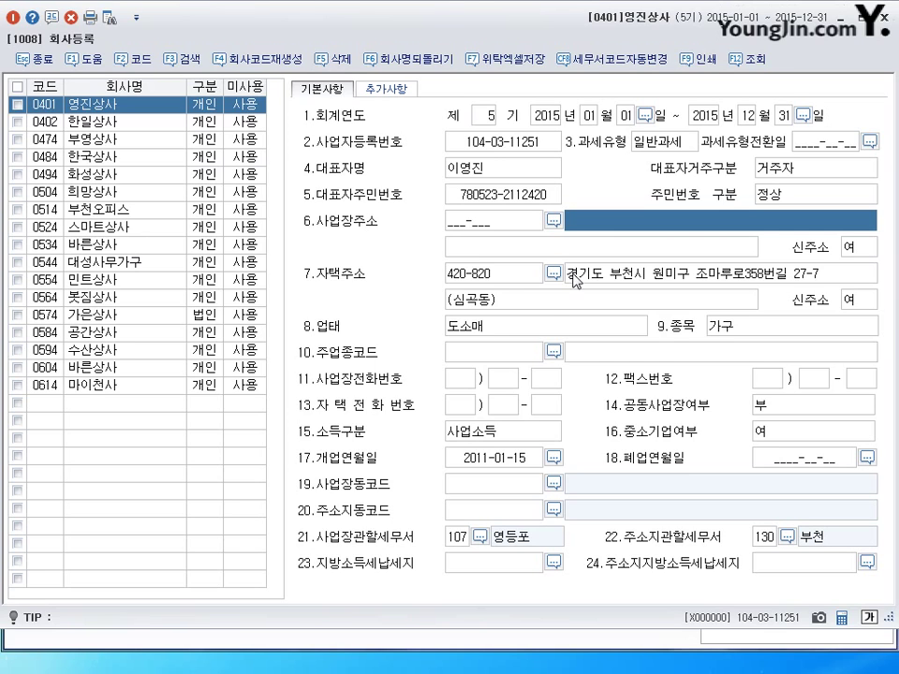
# - Examine the 업태, 종목, 개업연월일 and 사업장관할세무서 fields of 영진상사
pyautogui.click(501, 334)
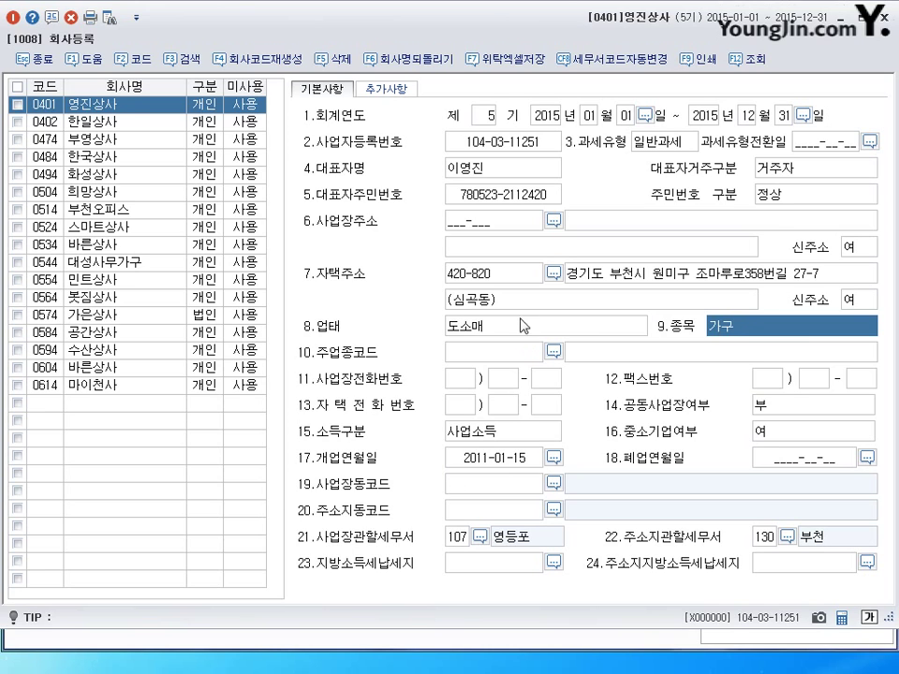
pyautogui.click(506, 326)
pyautogui.click(713, 335)
pyautogui.click(478, 466)
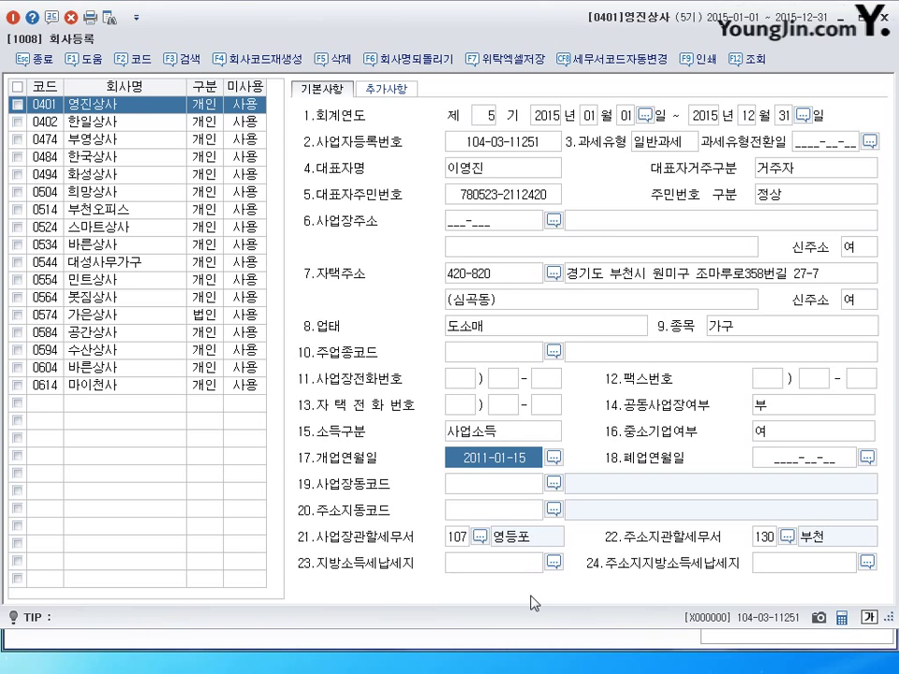
pyautogui.click(455, 538)
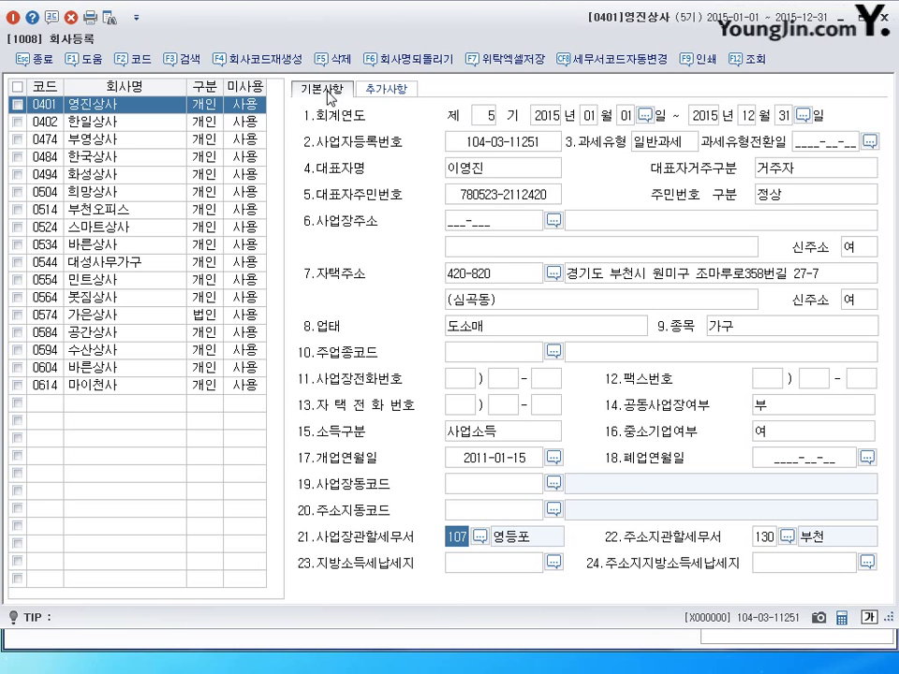
# - View the 추가사항 details of 영진상사, then leave 회사등록 for the textbook's Section 01 회사등록 page
pyautogui.click(366, 97)
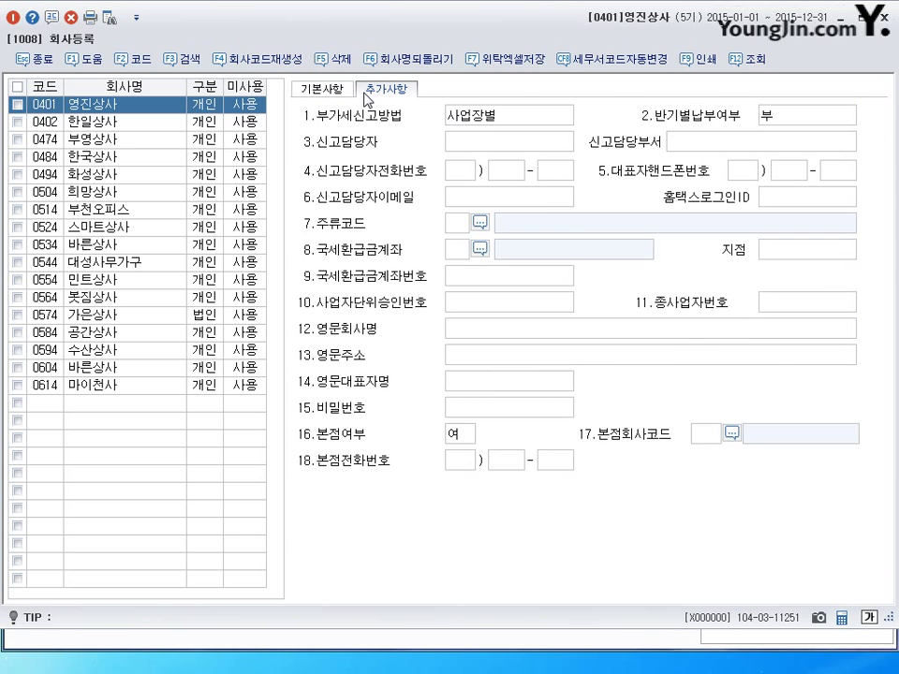
pyautogui.click(342, 96)
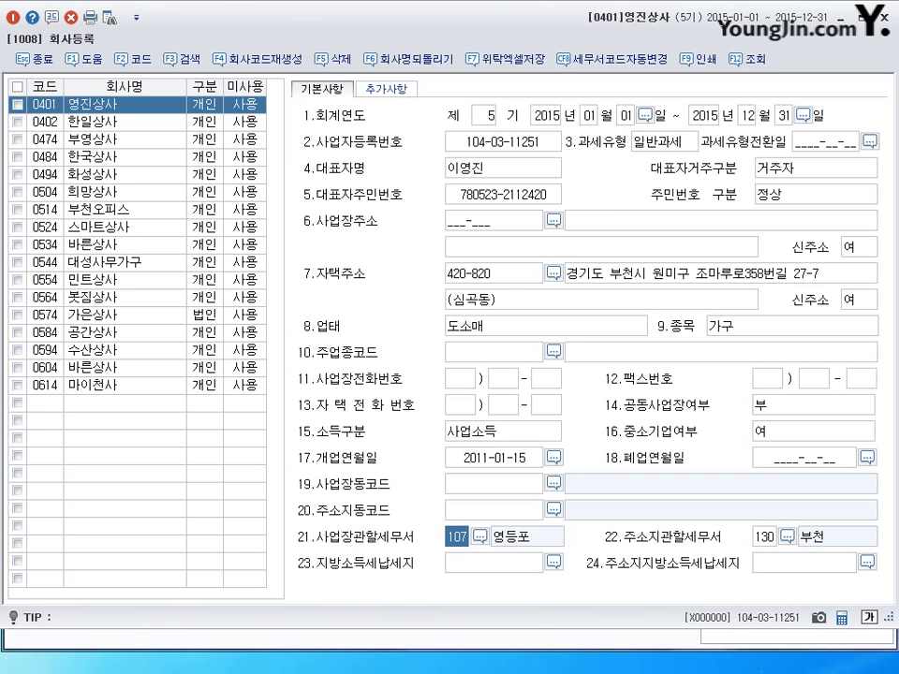
pyautogui.click(842, 19)
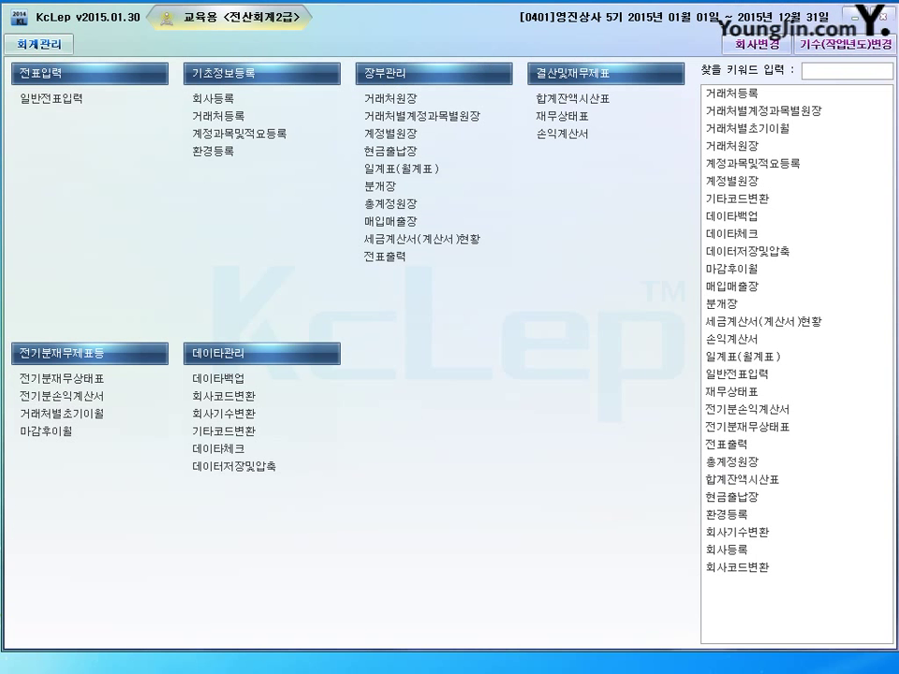
pyautogui.hotkey('alt', 'Tab')
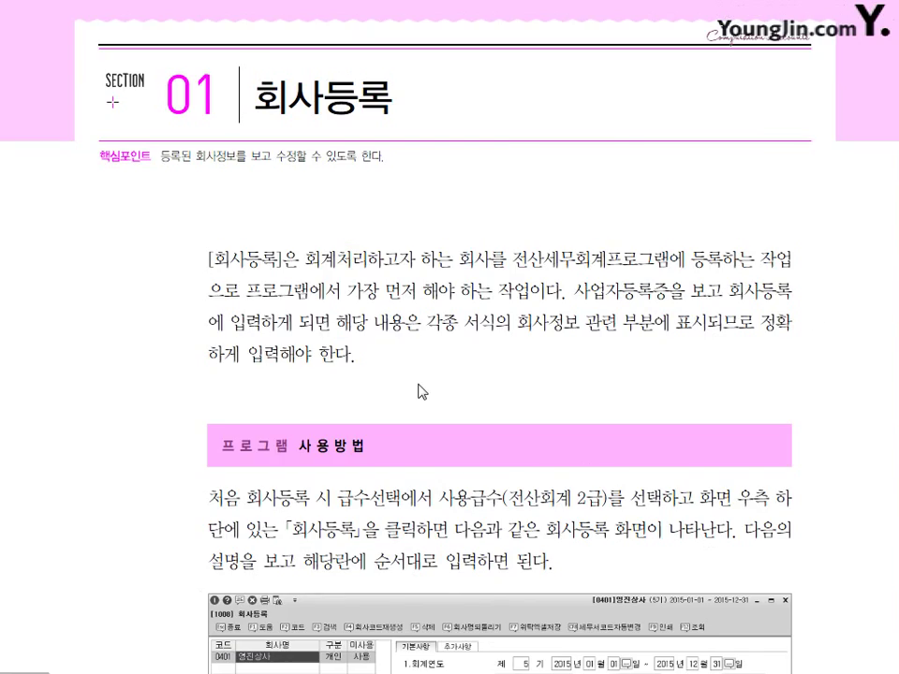
# - Read through the textbook's 회사등록 section, then switch to KcLep and open 회사등록
pyautogui.scroll(-15, 437, 411)
pyautogui.scroll(-15, 444, 425)
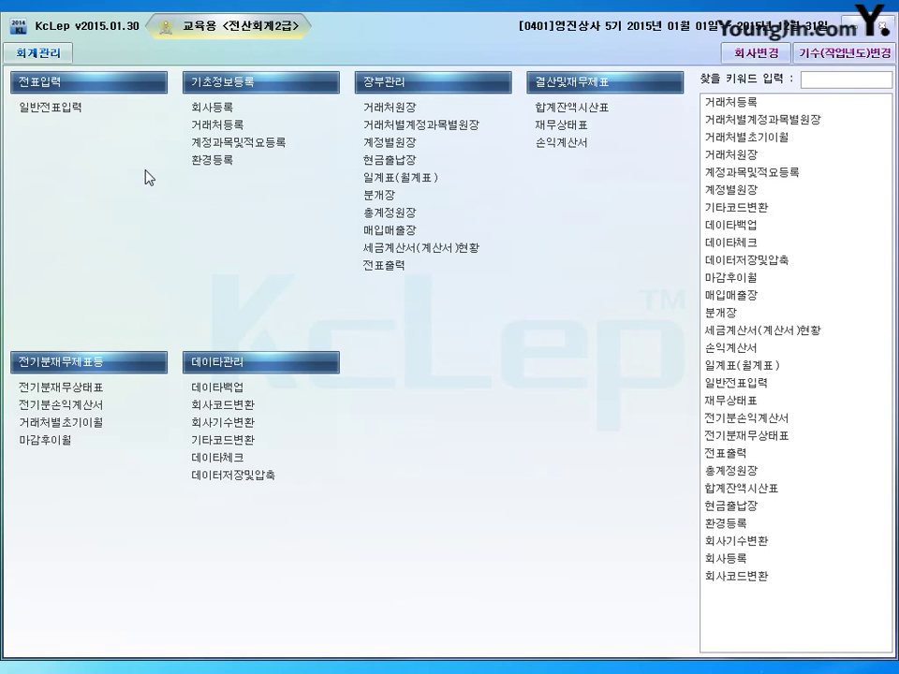
pyautogui.click(219, 107)
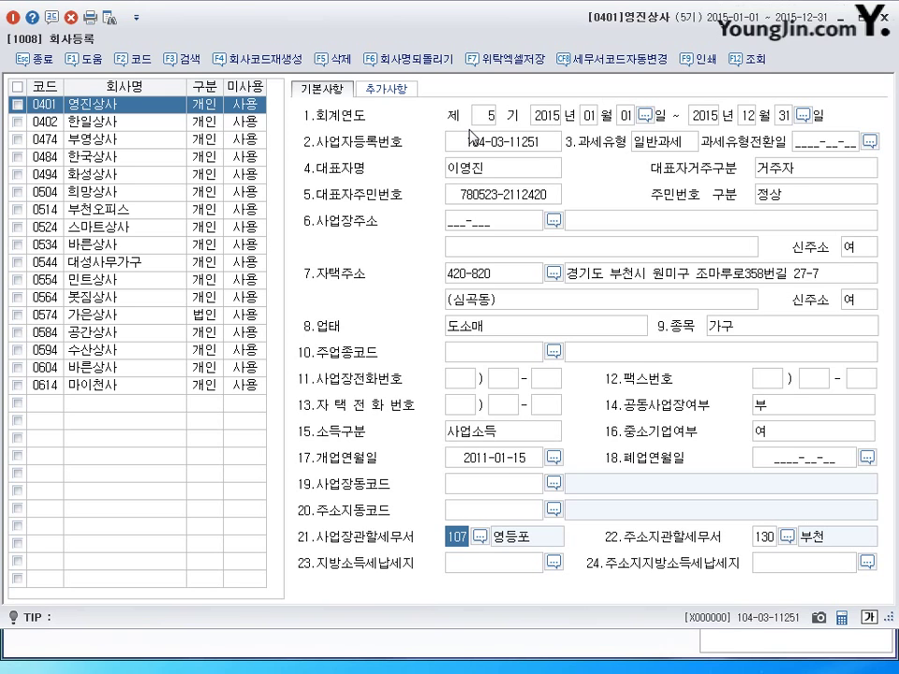
# - Compare the 개업연월일 of 영진상사 with the 기수 of its 회계연도 without changing either field
pyautogui.click(479, 463)
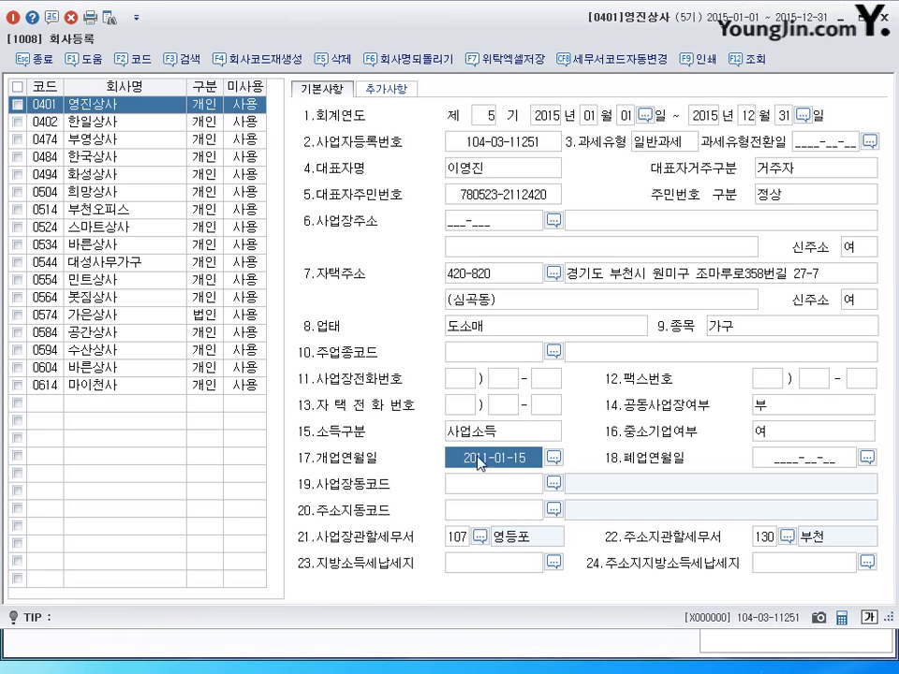
pyautogui.click(489, 115)
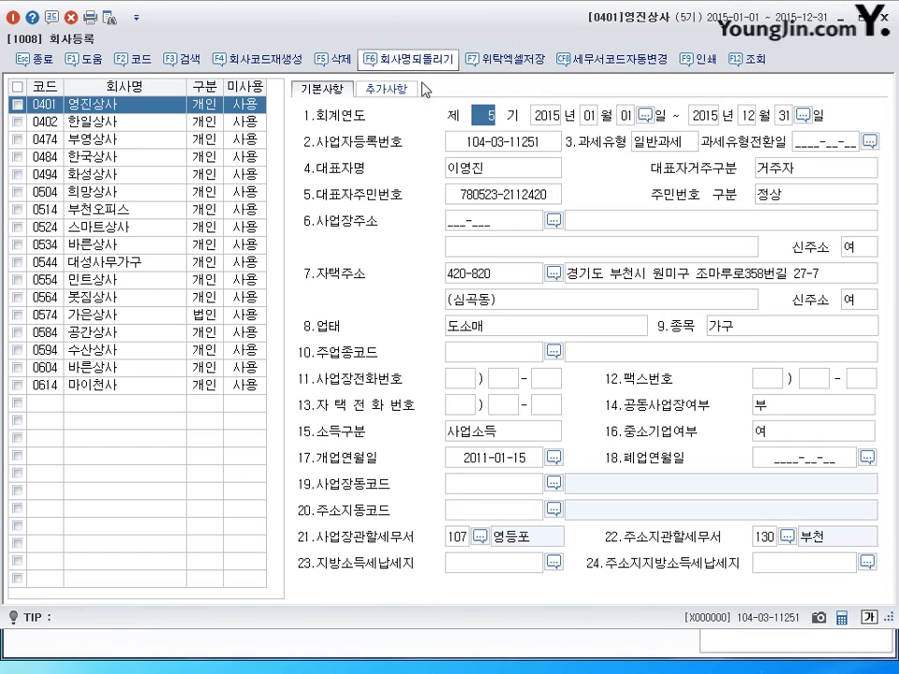
pyautogui.click(481, 462)
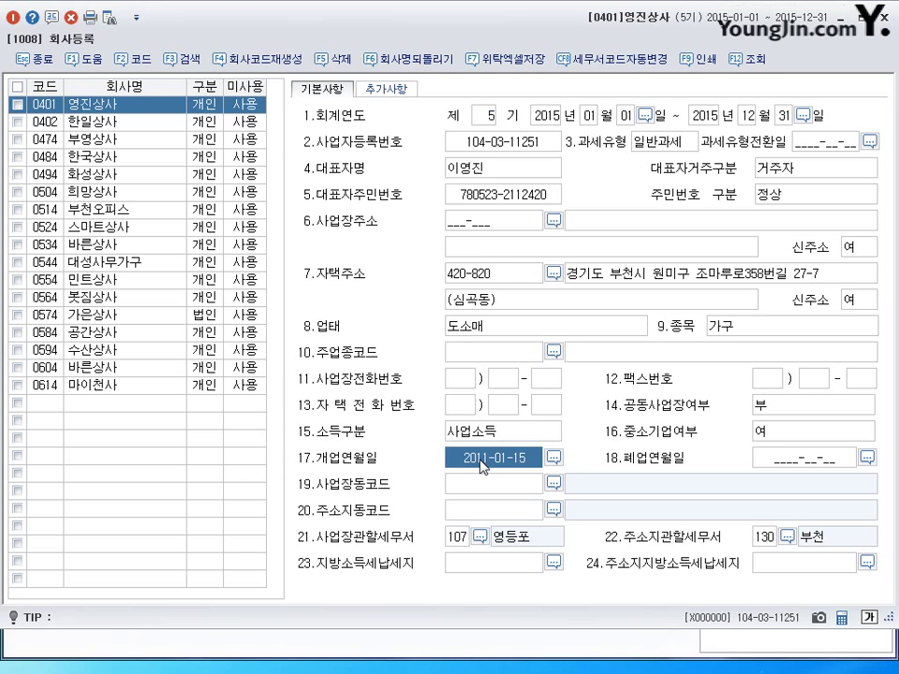
pyautogui.click(491, 116)
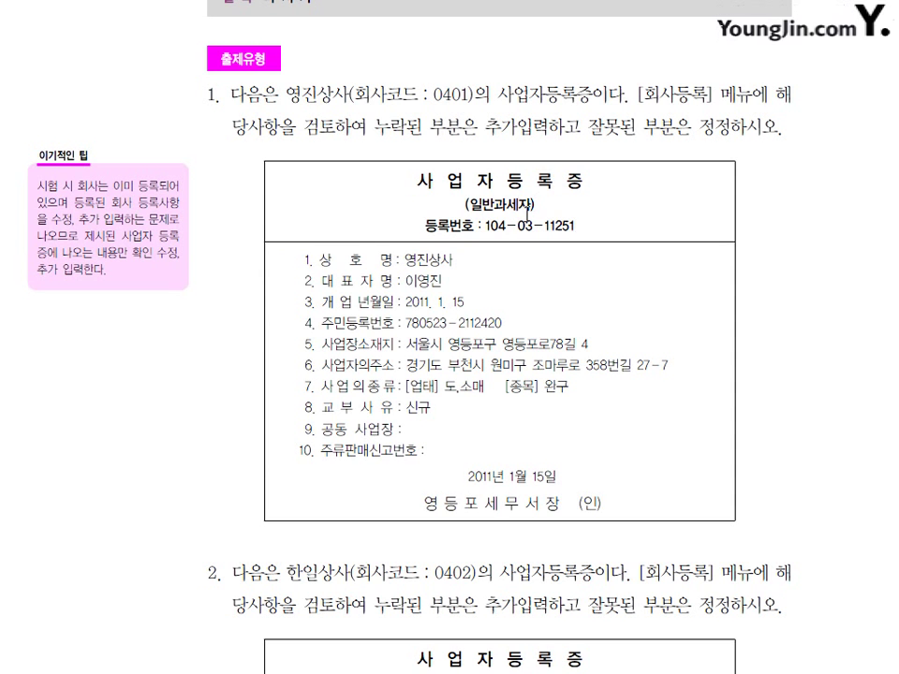
# - Compare the business type lines on the 사업자등록증 of 영진상사 and 한일상사 in the textbook exercises
pyautogui.scroll(-3, 528, 208)
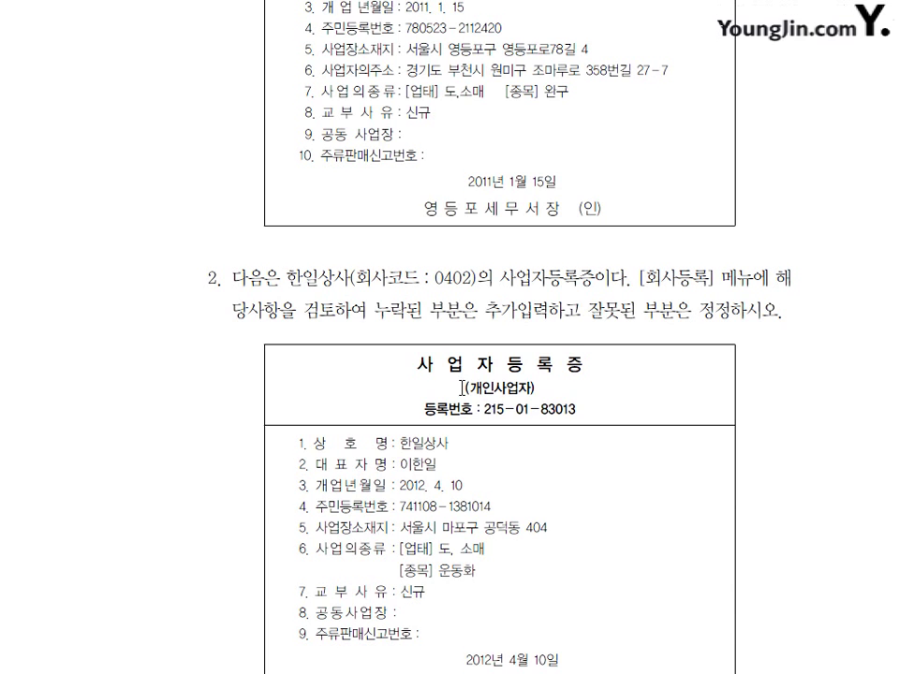
pyautogui.moveTo(460, 387); pyautogui.dragTo(564, 385)
pyautogui.click(540, 385)
pyautogui.scroll(2, 488, 365)
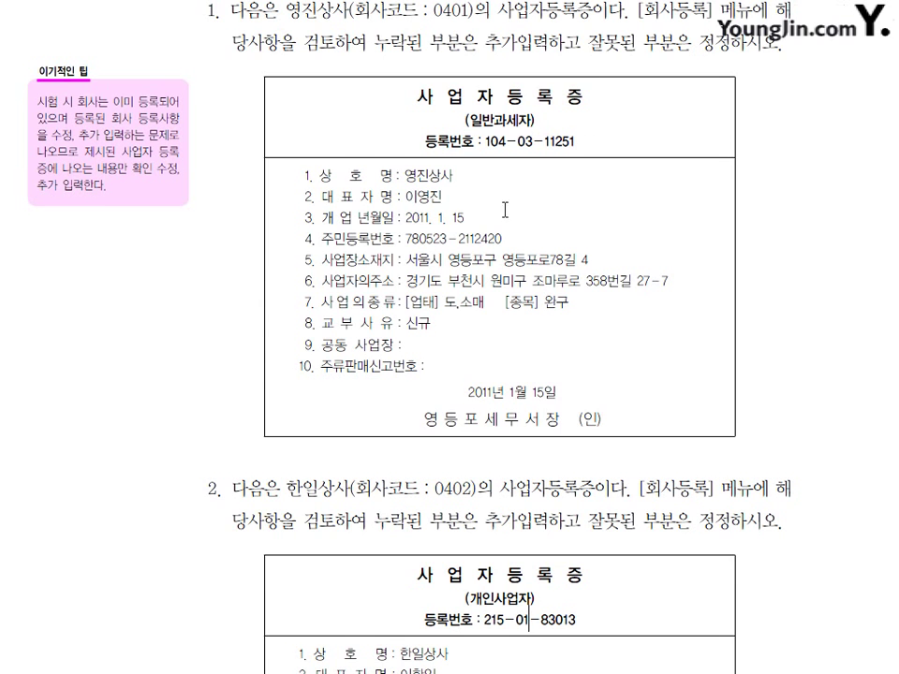
pyautogui.scroll(-1, 524, 464)
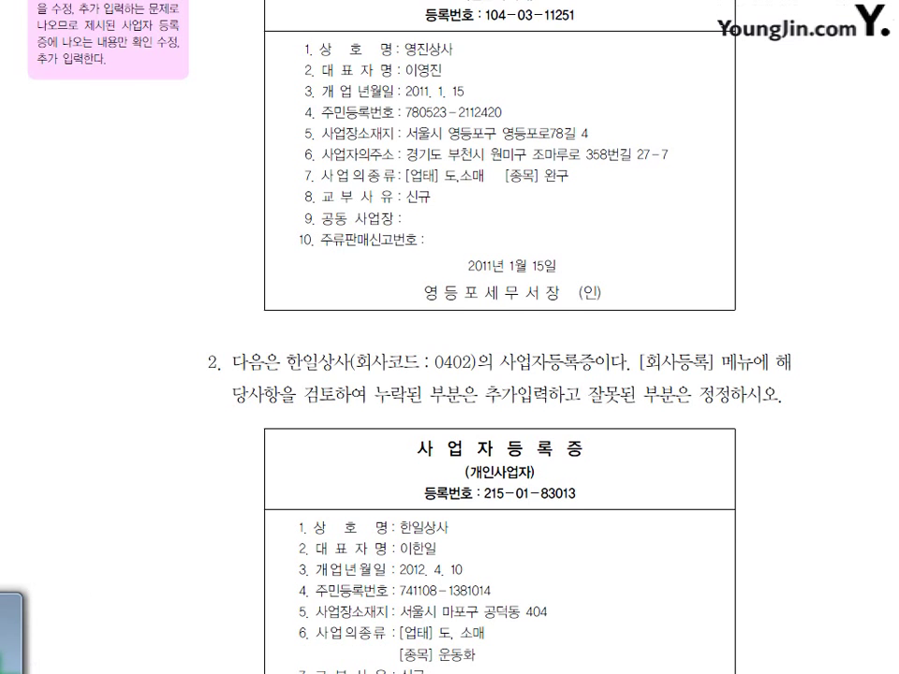
# - Switch back to 회사등록 and examine the 구분 options and 회사명 of 영진상사
pyautogui.click(37, 646)
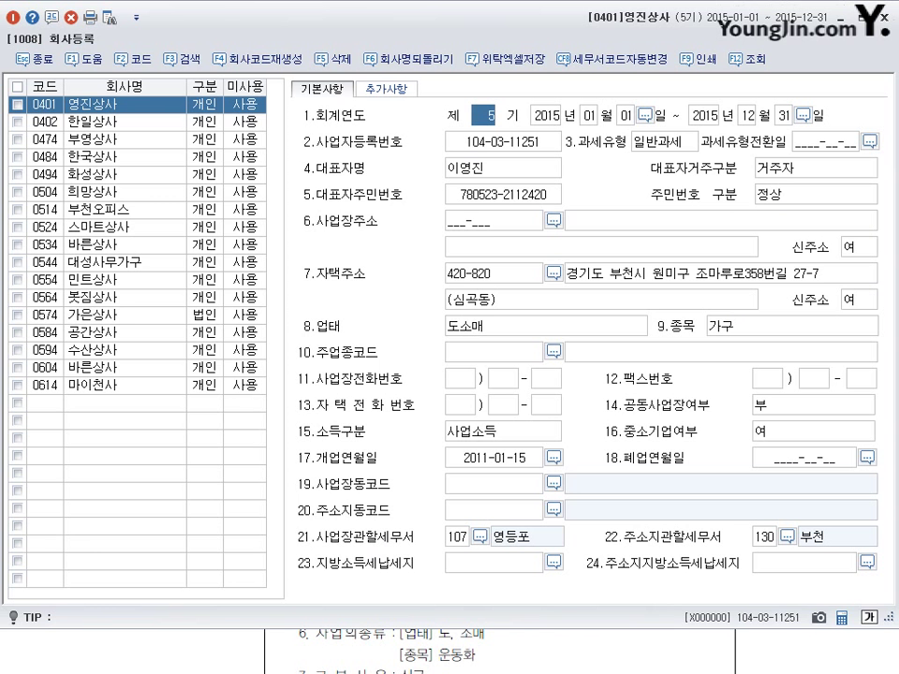
pyautogui.click(206, 109)
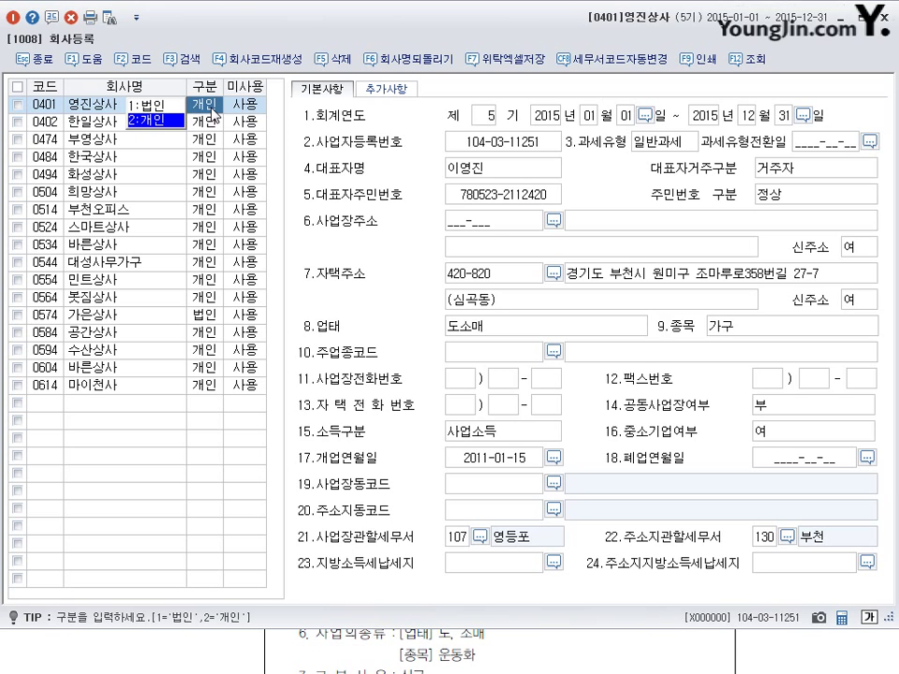
pyautogui.click(96, 109)
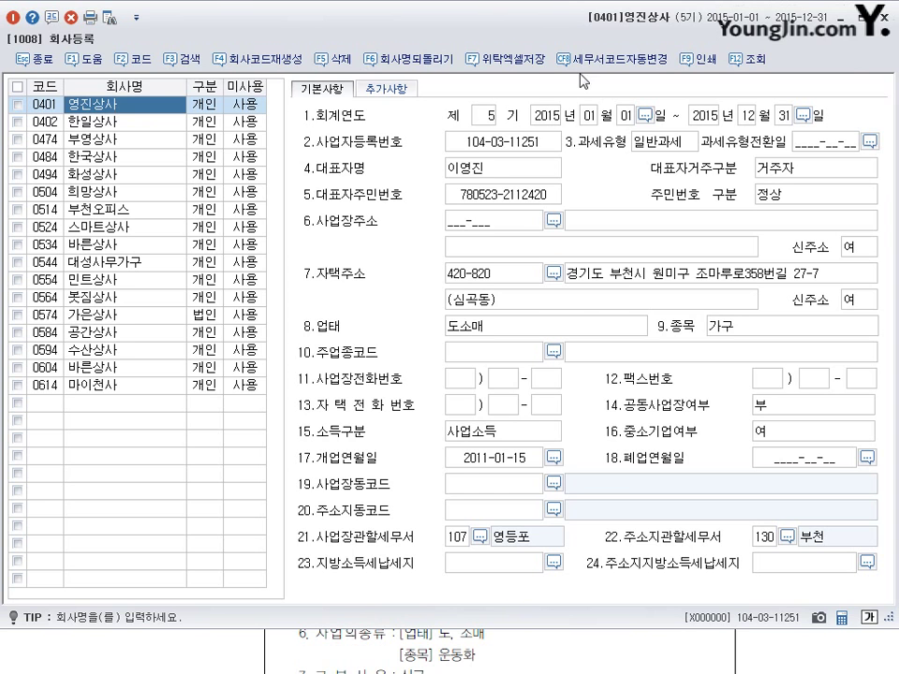
# - Switch to the textbook and reread the 사업자등록증 of 영진상사 in exercise 1
pyautogui.hotkey('alt', 'Tab')
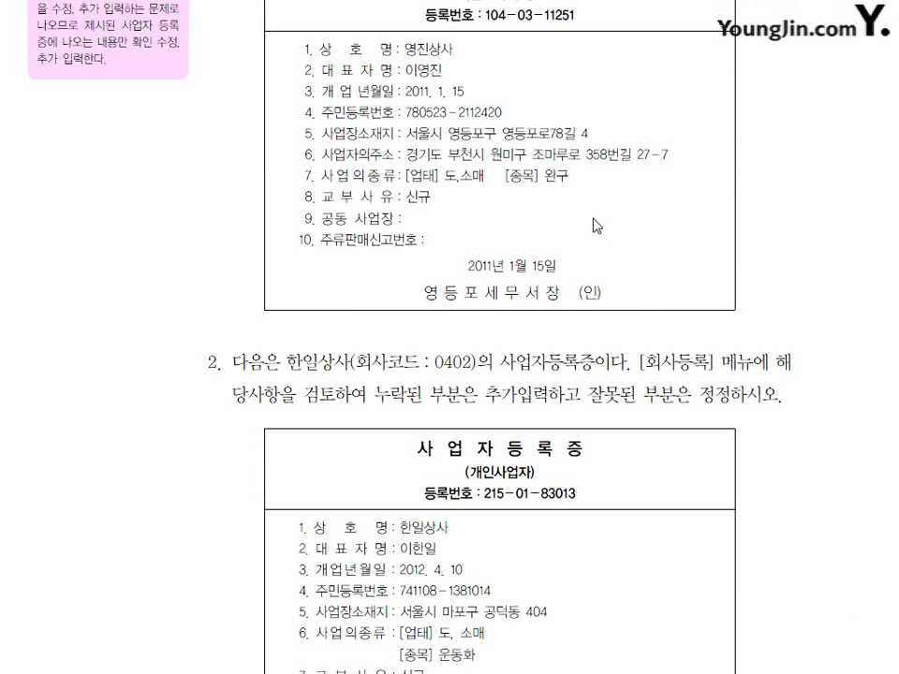
pyautogui.scroll(2, 618, 221)
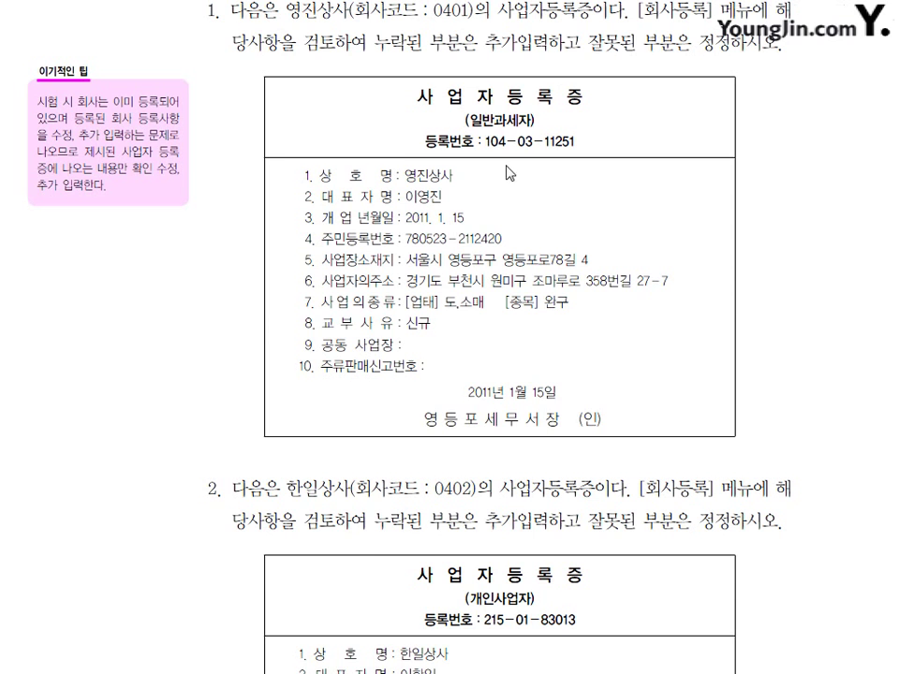
pyautogui.scroll(-5, 511, 170)
pyautogui.scroll(5, 393, 266)
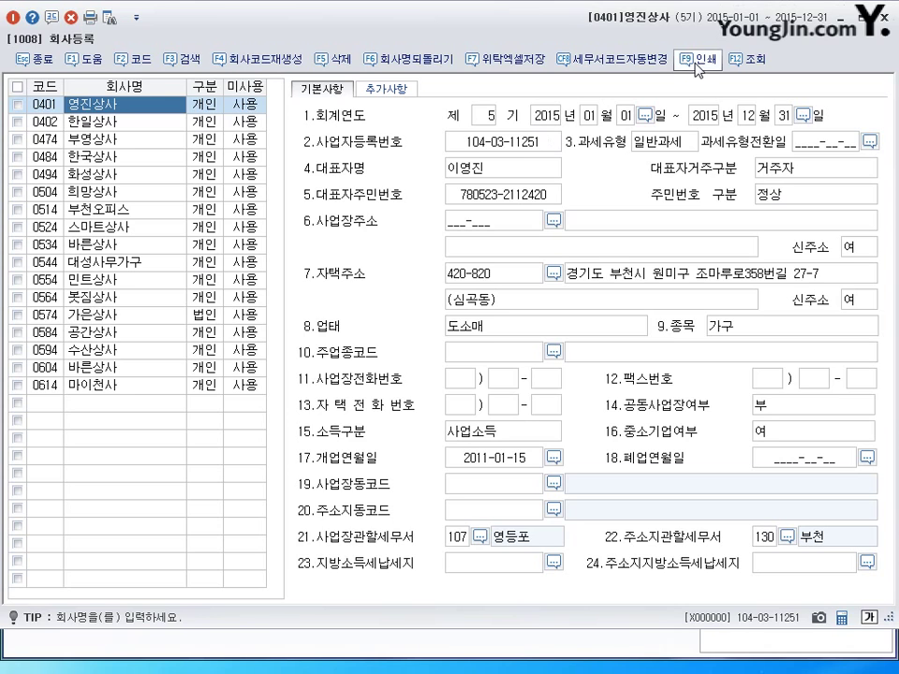
# - Check the 과세유형, 사업자등록번호, 회사명, 대표자명, 개업연월일 and 대표자주민번호 of 영진상사 against its 사업자등록증
pyautogui.click(663, 143)
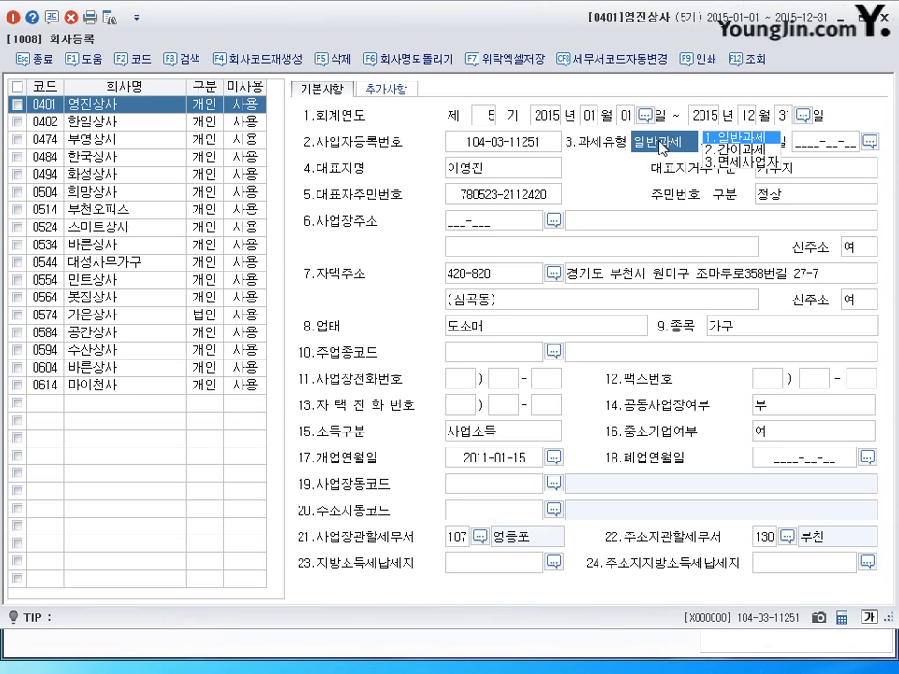
pyautogui.click(489, 147)
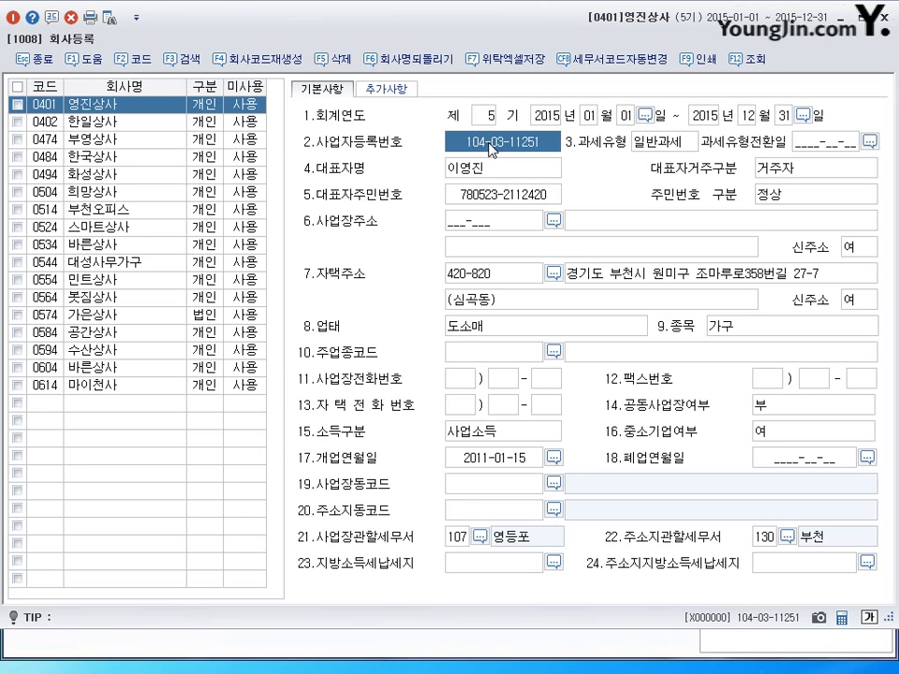
pyautogui.click(122, 106)
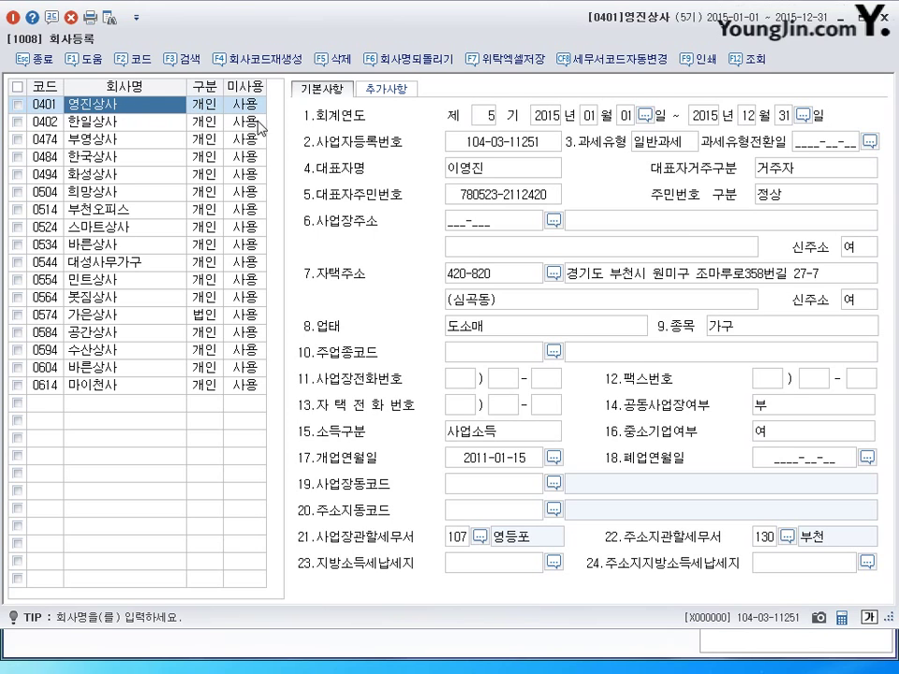
pyautogui.click(465, 175)
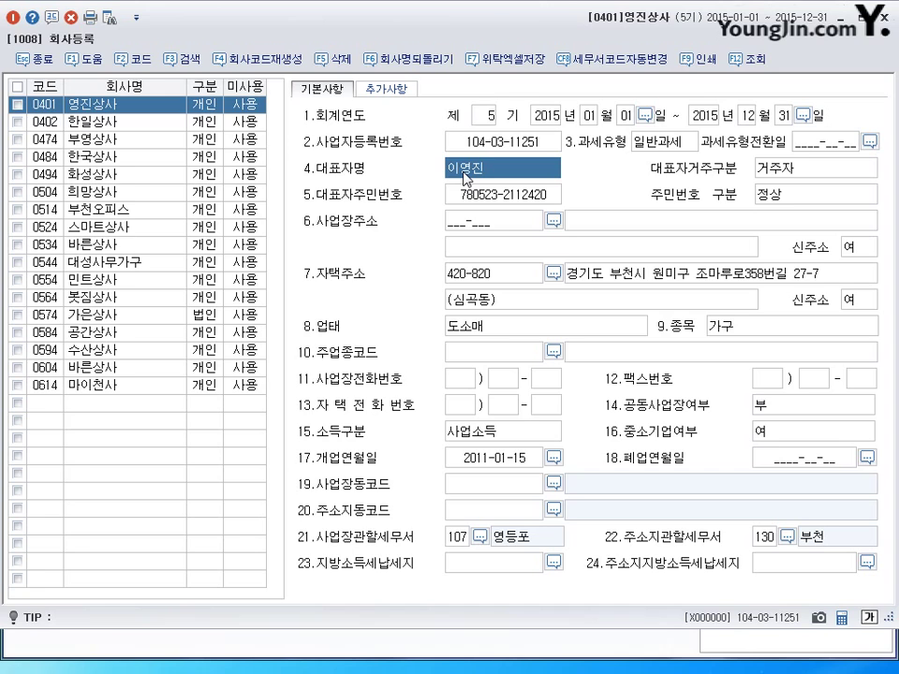
pyautogui.click(470, 458)
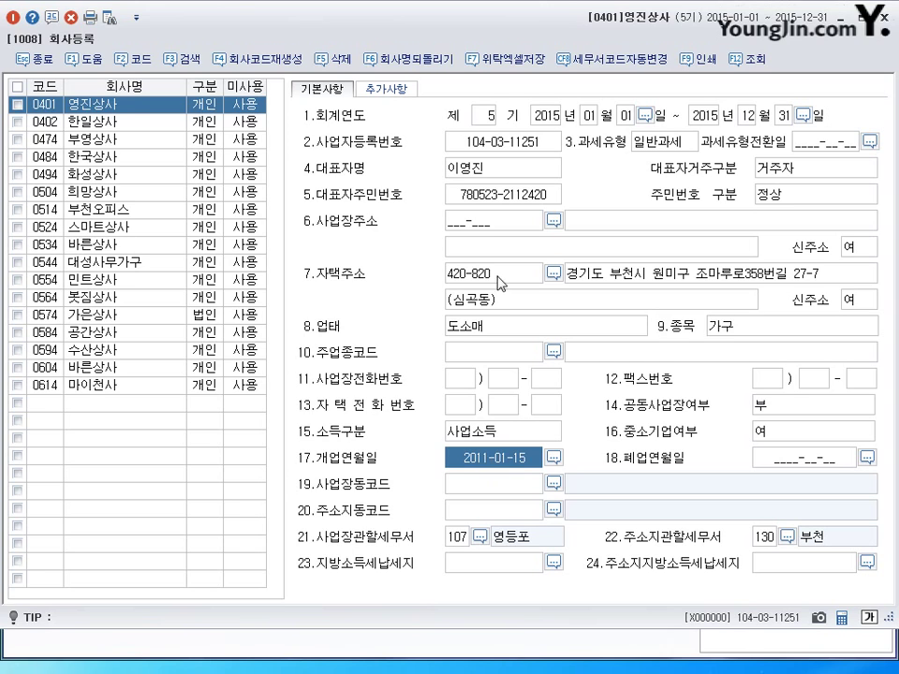
pyautogui.click(486, 198)
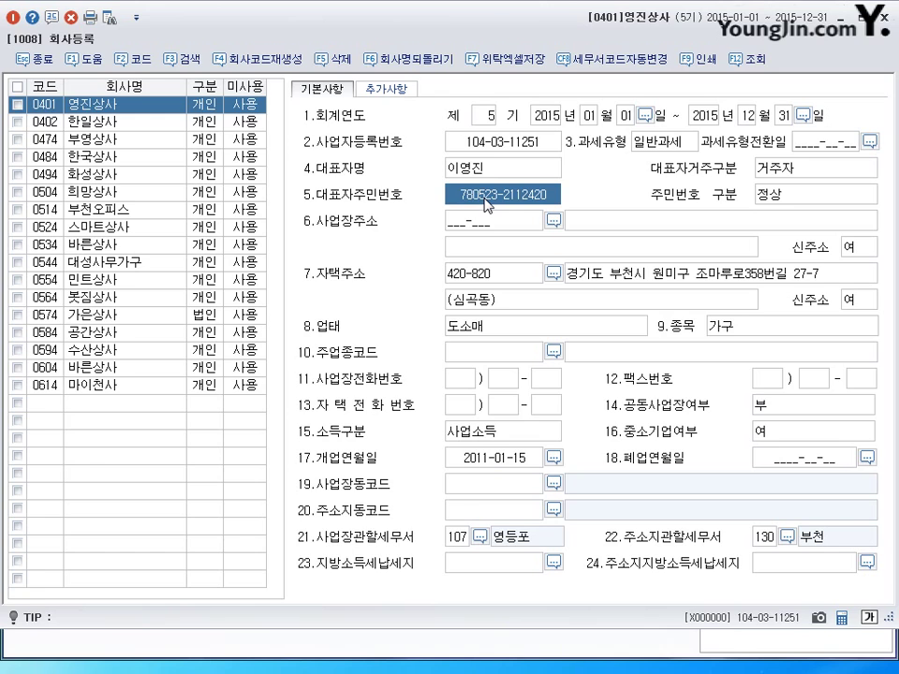
# - Open the 우편번호 검색 for the empty 사업장주소 and limit the 도로명주소 search to 서울 영등포구
pyautogui.click(630, 227)
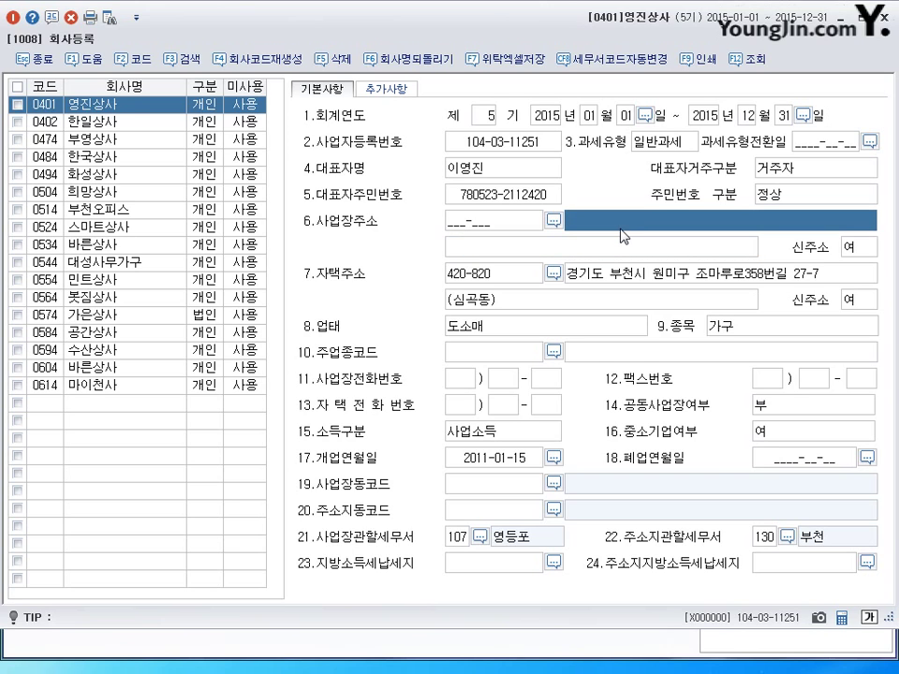
pyautogui.press('Return')
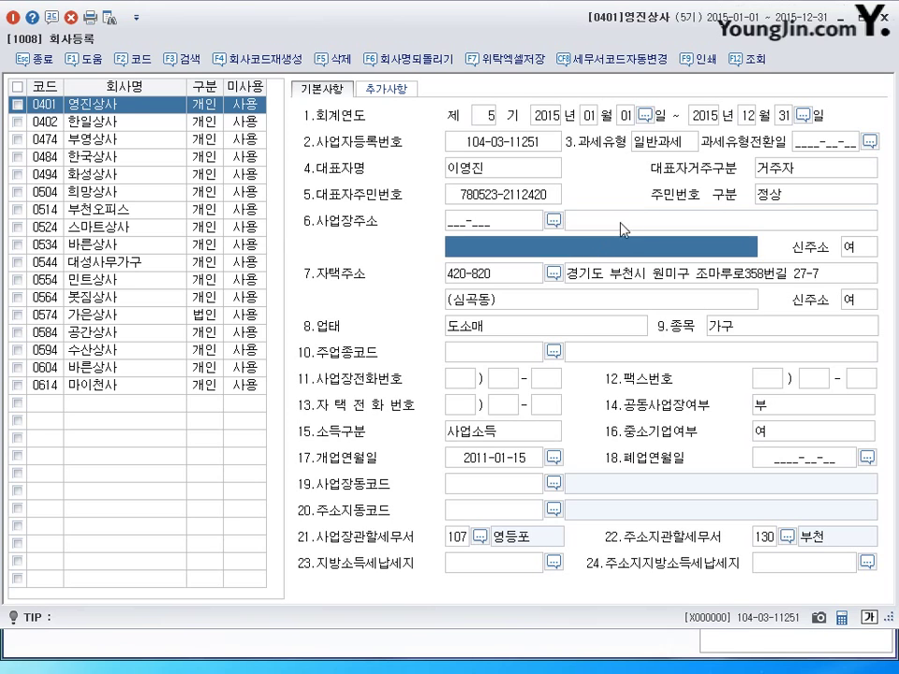
pyautogui.click(620, 230)
pyautogui.press('Return')
pyautogui.click(628, 231)
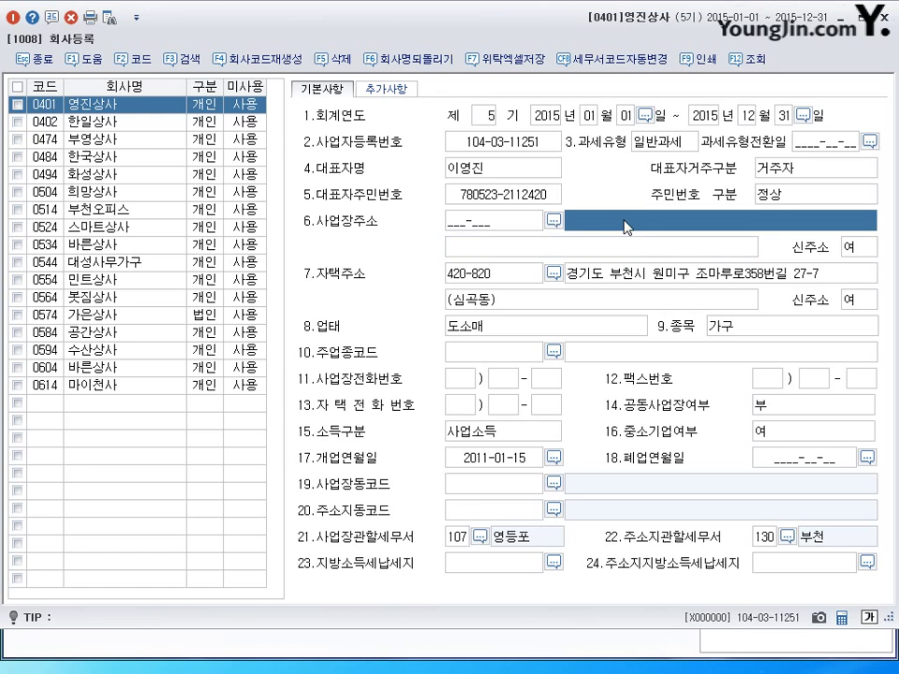
pyautogui.click(553, 221)
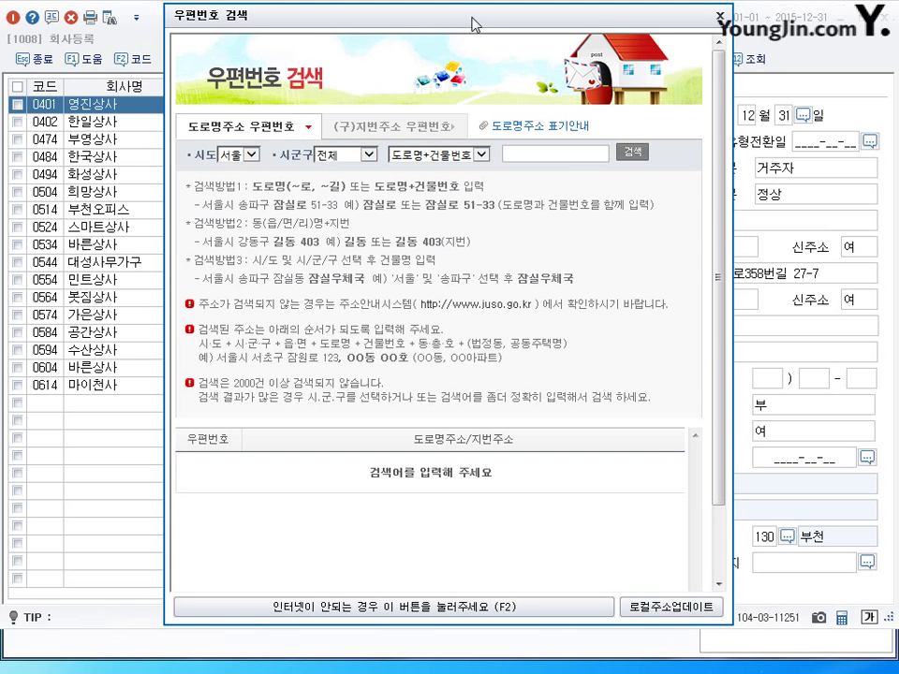
pyautogui.moveTo(472, 17); pyautogui.dragTo(469, 35)
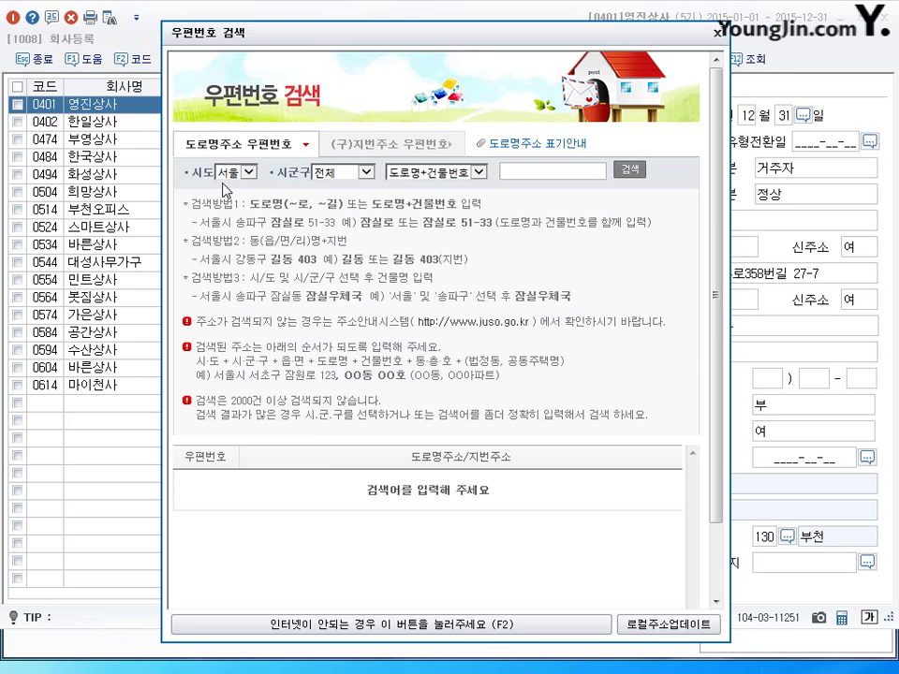
pyautogui.click(366, 171)
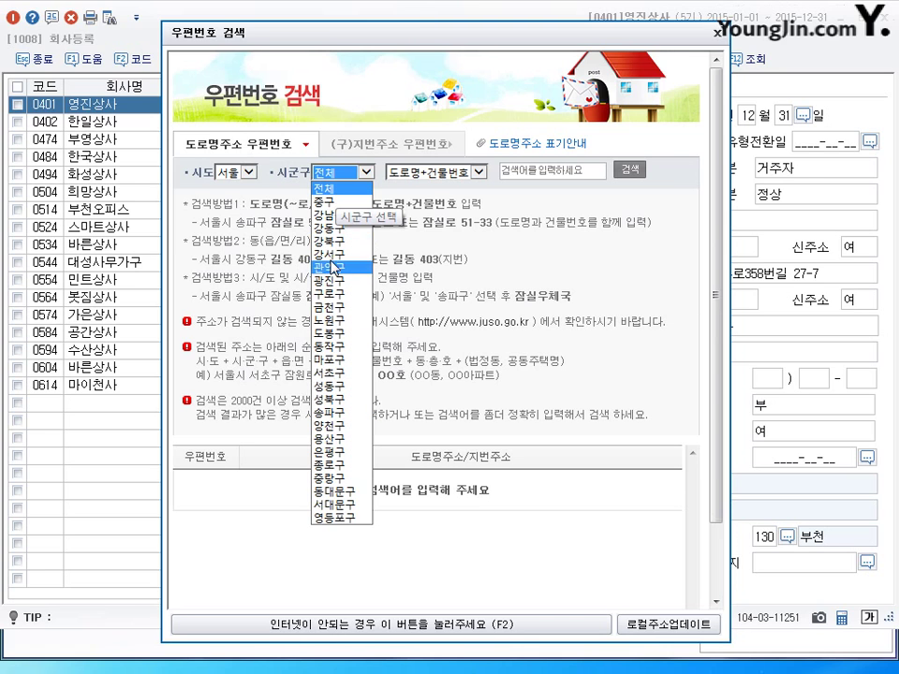
pyautogui.click(334, 518)
# - Search for the road name and building number of the 사업장소재지 and choose the matching address as 사업장주소
pyautogui.click(541, 174)
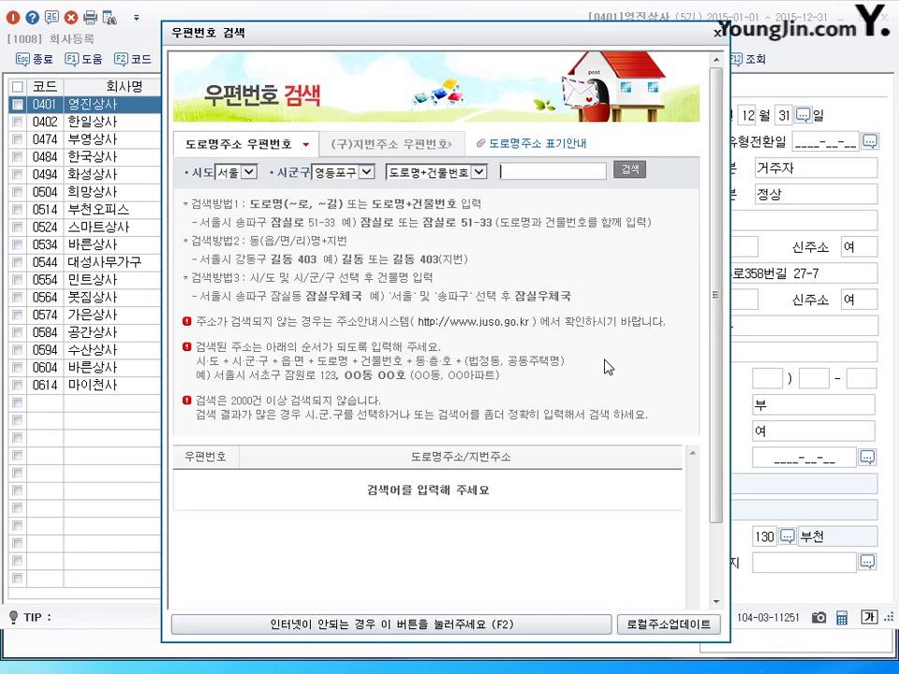
pyautogui.write('영등포로78길 4')
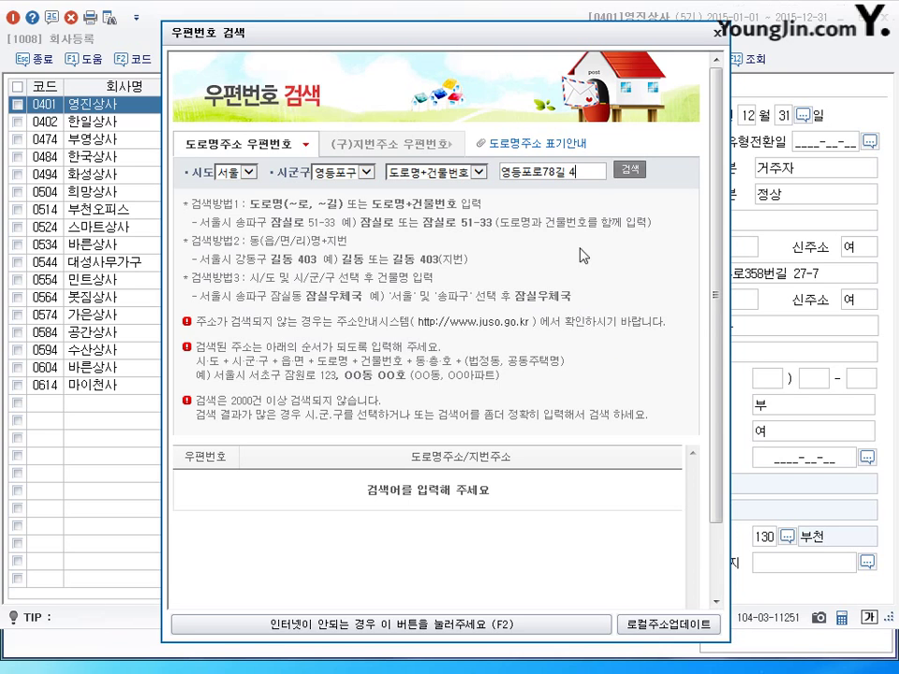
pyautogui.click(628, 173)
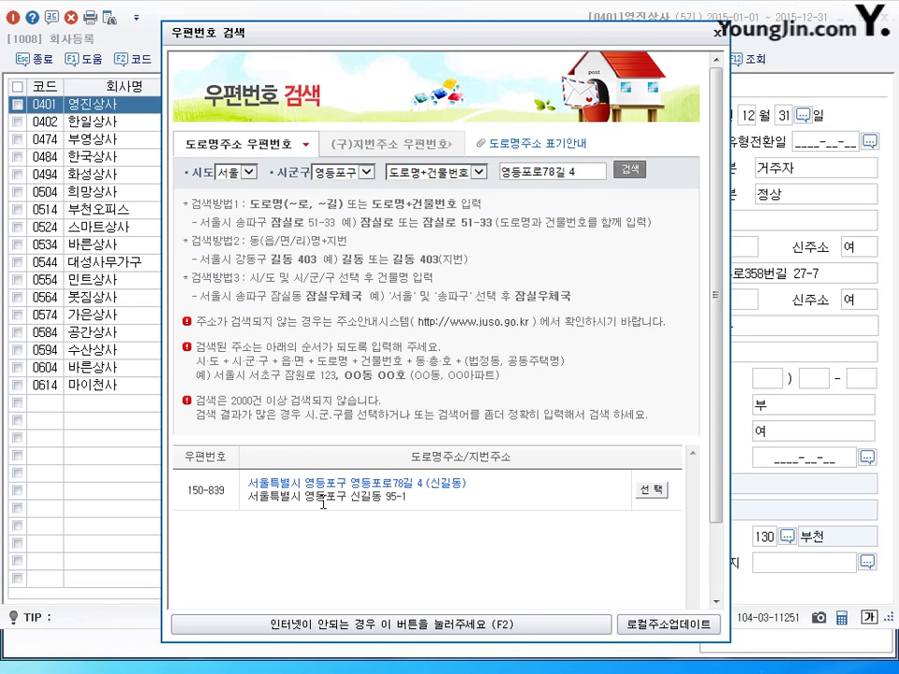
pyautogui.click(653, 491)
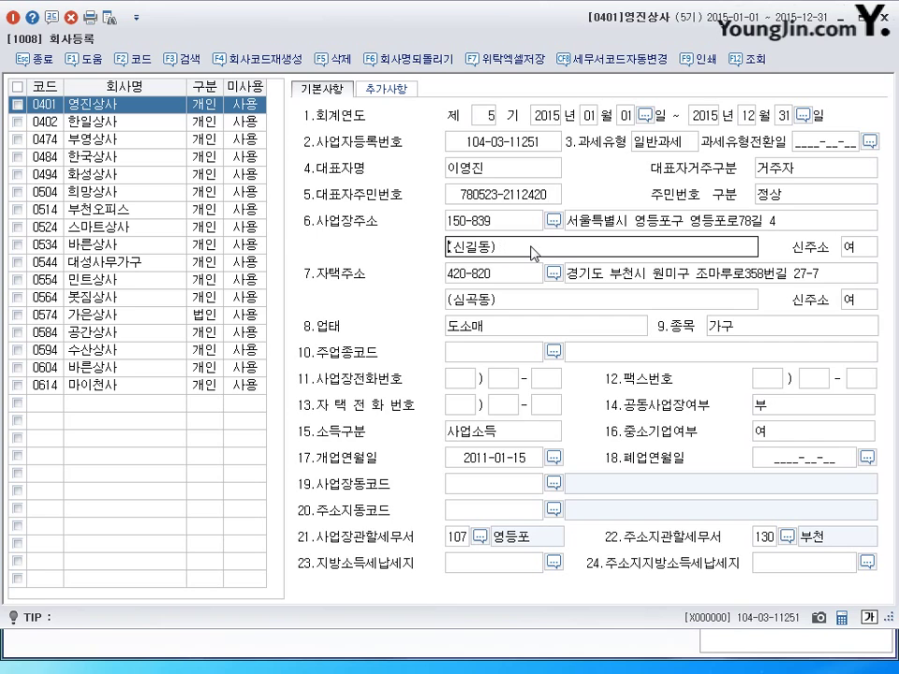
# - Examine the 신주소 options and both address lines of the 사업장주소 without changing them
pyautogui.click(857, 246)
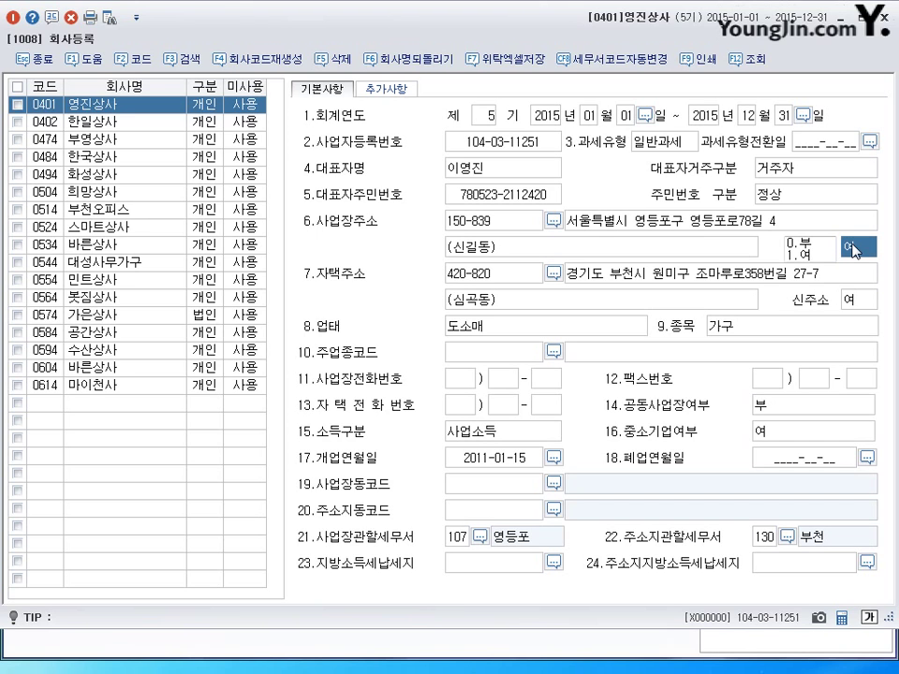
pyautogui.click(848, 230)
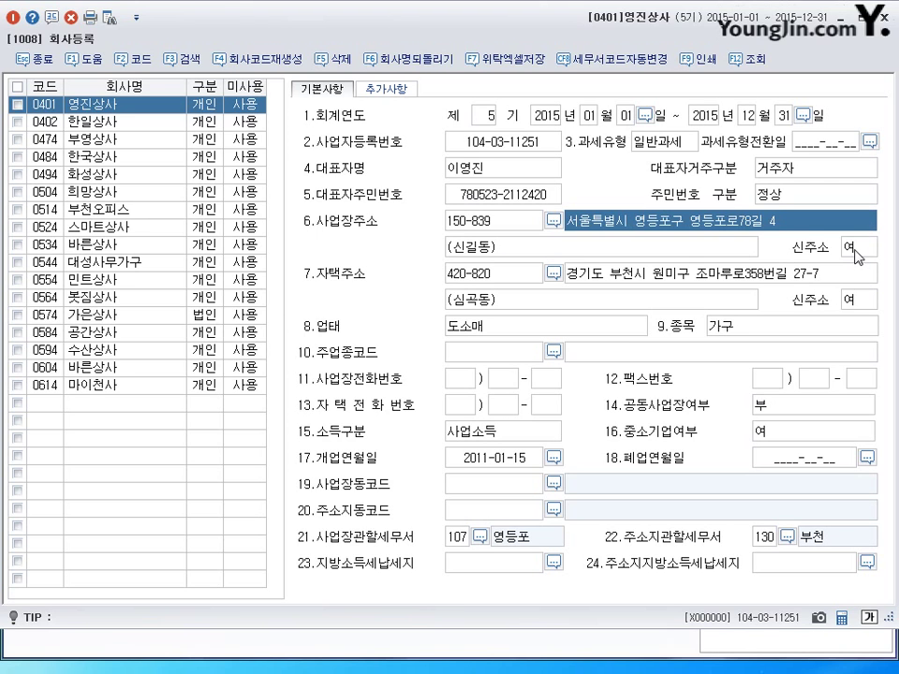
pyautogui.click(854, 247)
pyautogui.click(852, 222)
pyautogui.click(644, 249)
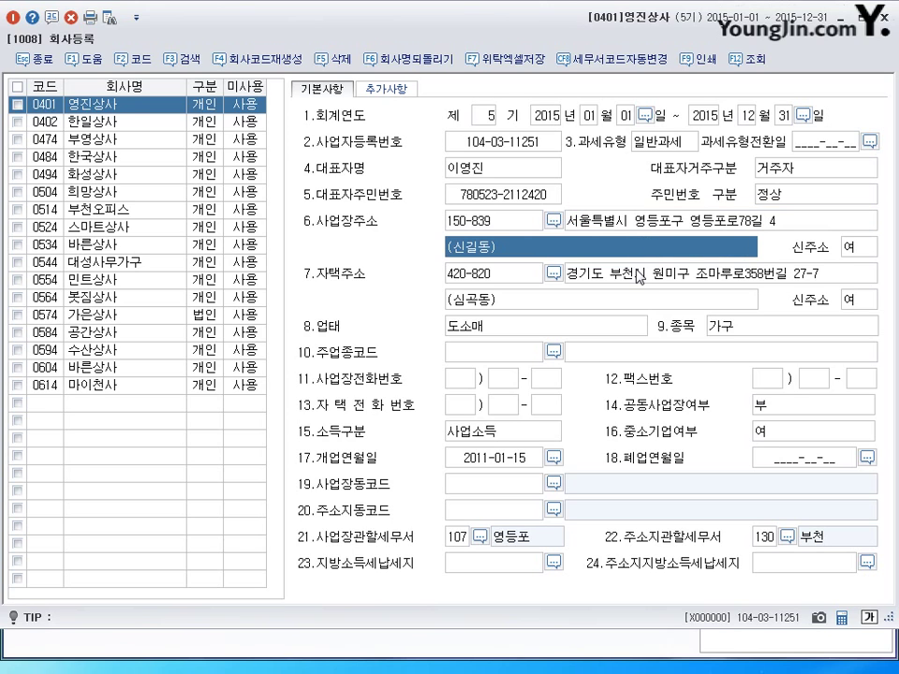
pyautogui.click(563, 223)
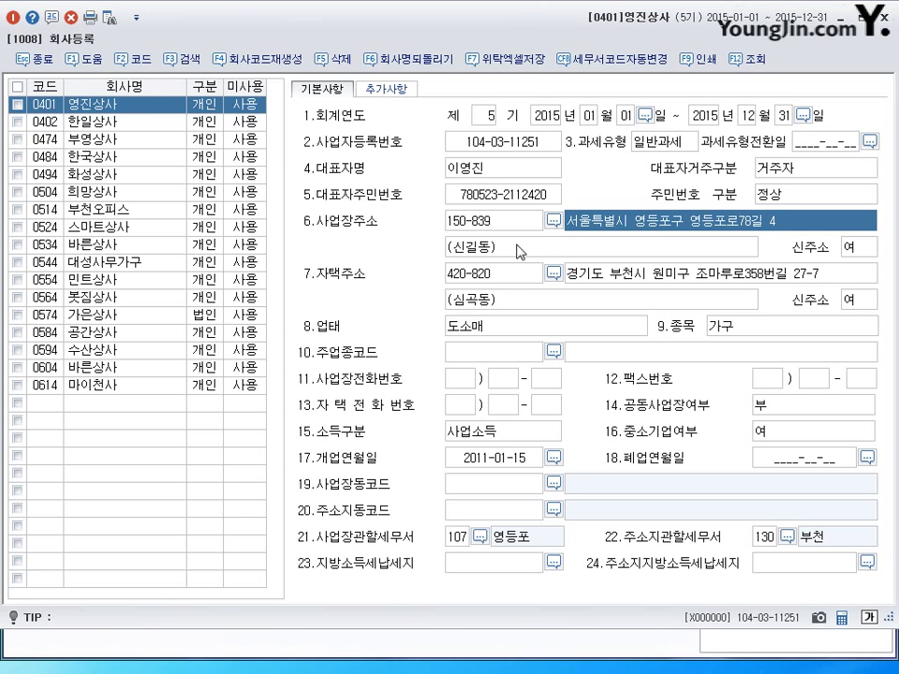
# - Check both 자택주소 lines and the 업태 of 영진상사 against its 사업자등록증
pyautogui.click(569, 274)
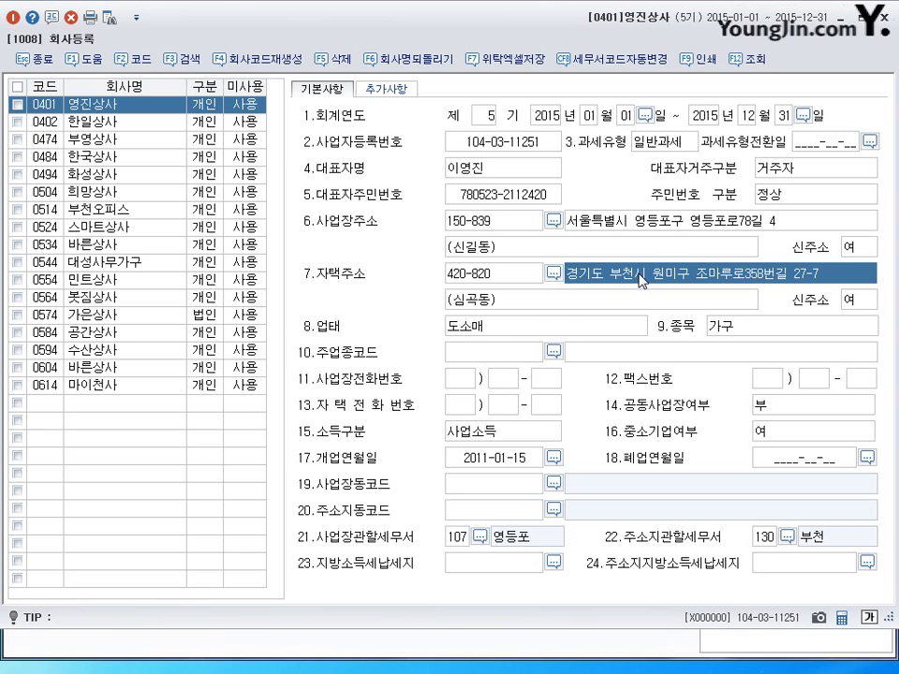
pyautogui.click(468, 300)
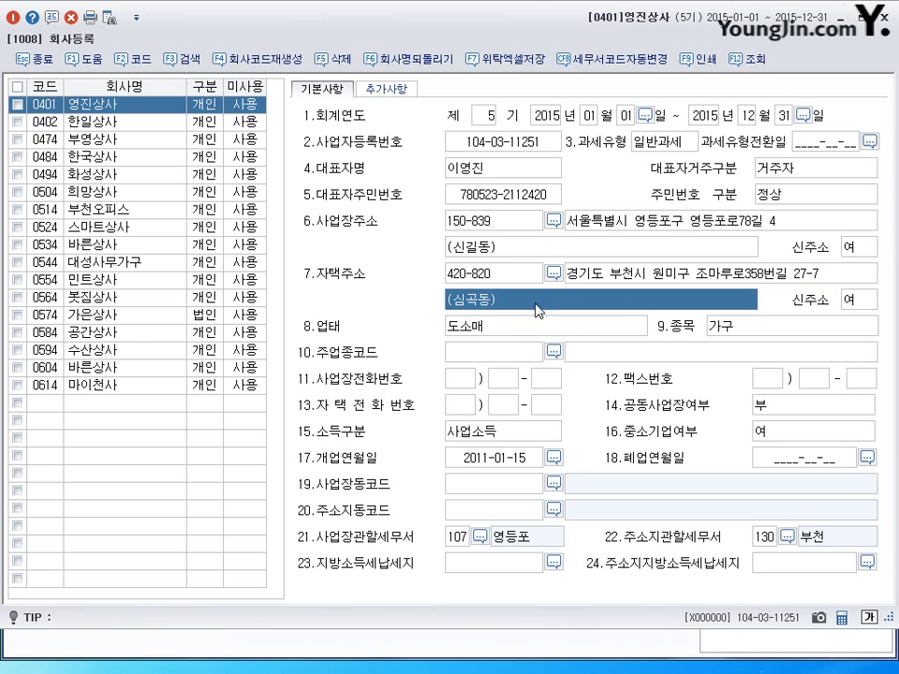
pyautogui.click(676, 278)
pyautogui.click(518, 302)
pyautogui.click(568, 280)
pyautogui.click(596, 300)
pyautogui.click(517, 334)
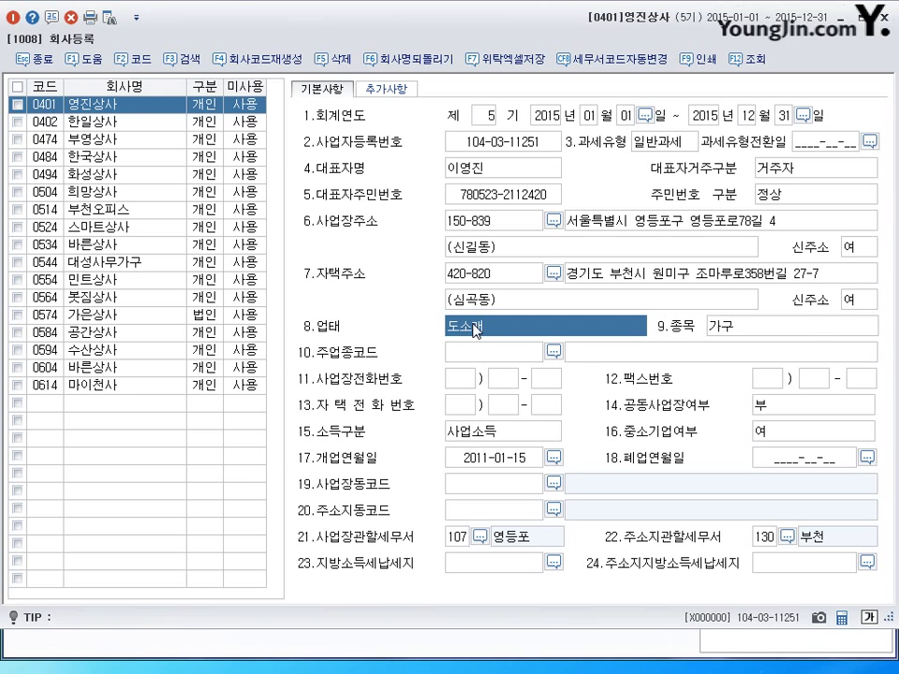
# - Correct the 종목 of 영진상사 to 완구, check its 사업장관할세무서 and close 회사등록
pyautogui.click(796, 328)
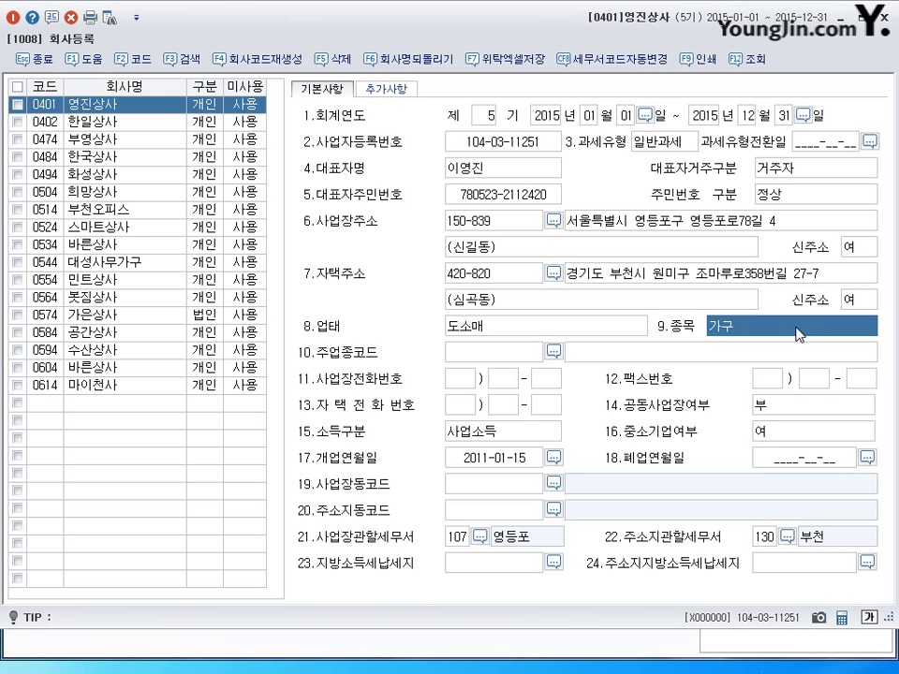
pyautogui.write('오')
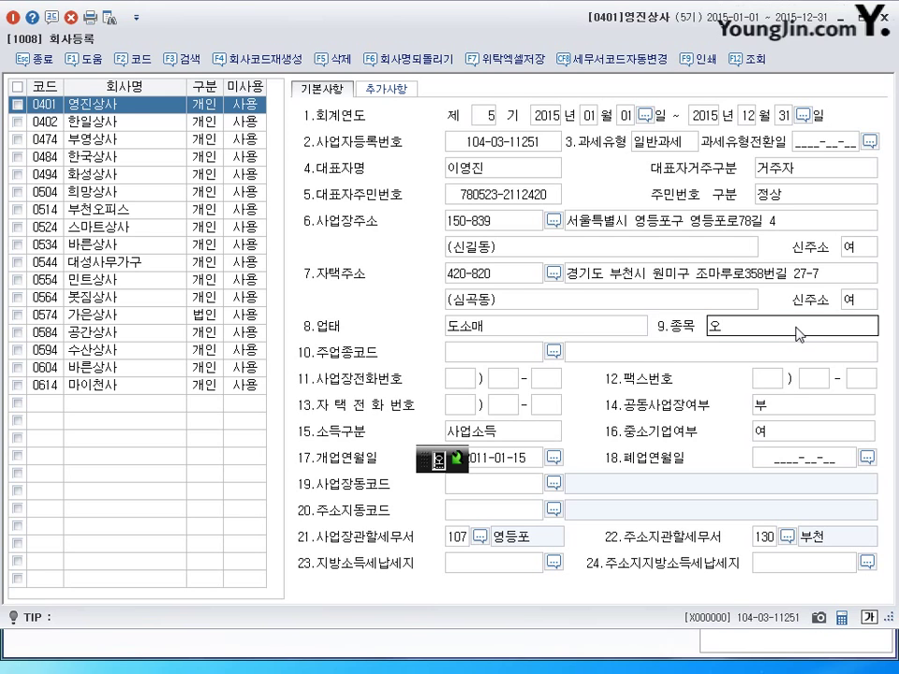
pyautogui.write('완구')
pyautogui.press('Return')
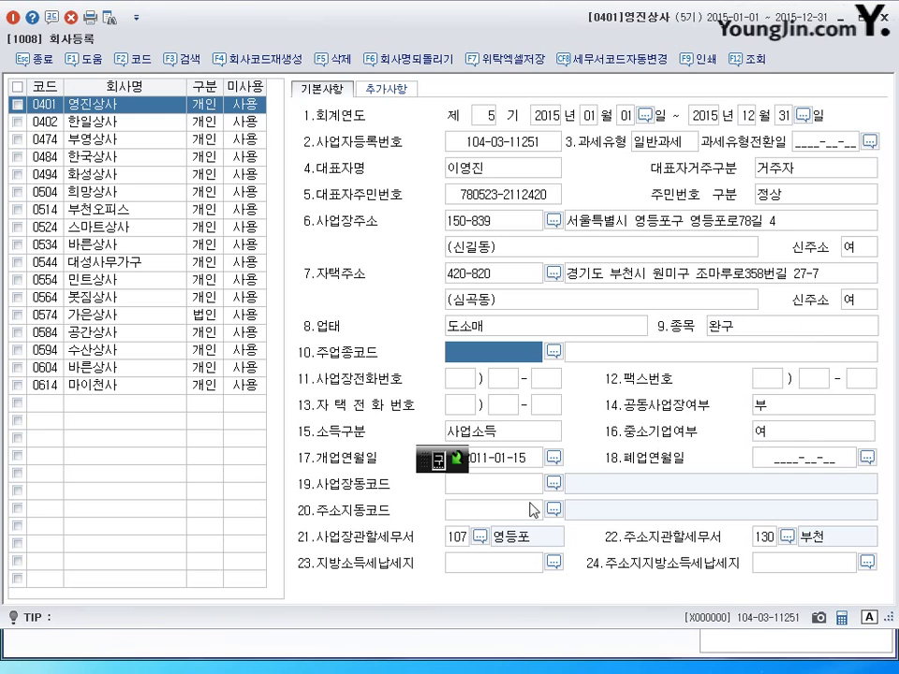
pyautogui.click(458, 537)
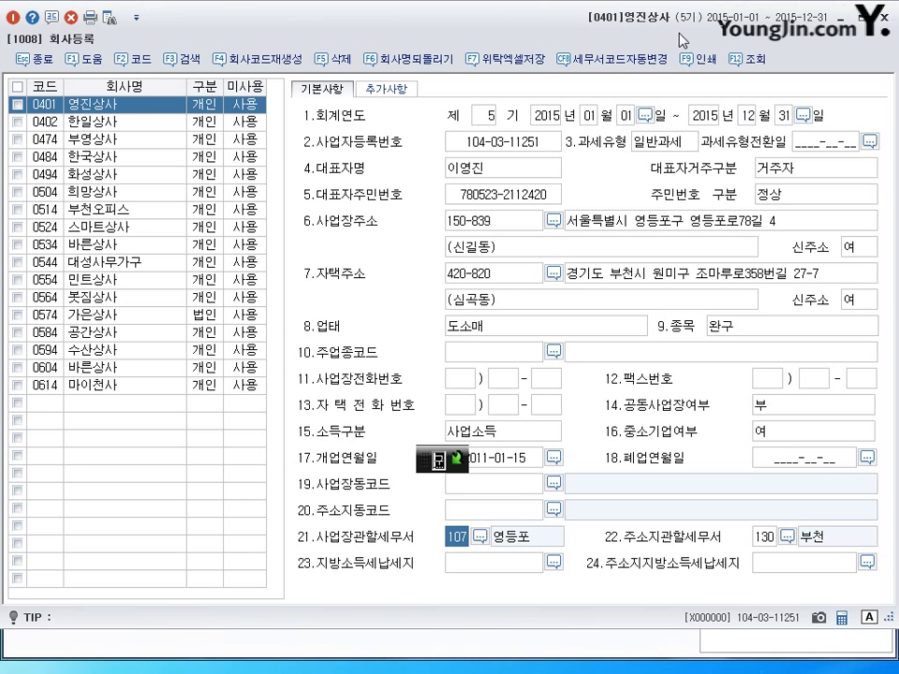
pyautogui.press('Escape')
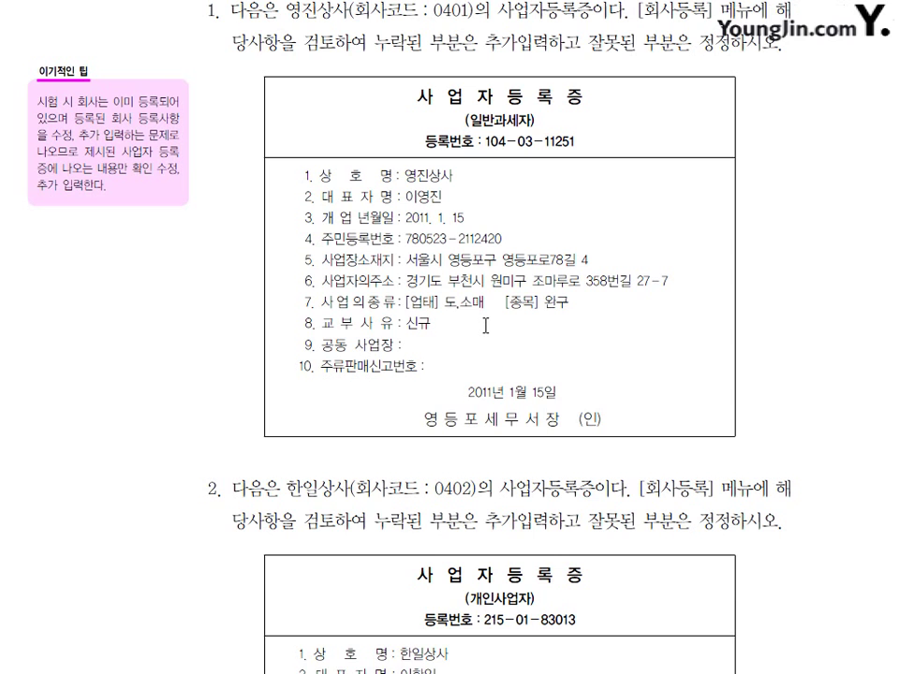
# - Read problem 2 with the 사업자등록증 of 한일상사 (회사코드 0402) in the textbook
pyautogui.scroll(-5, 483, 356)
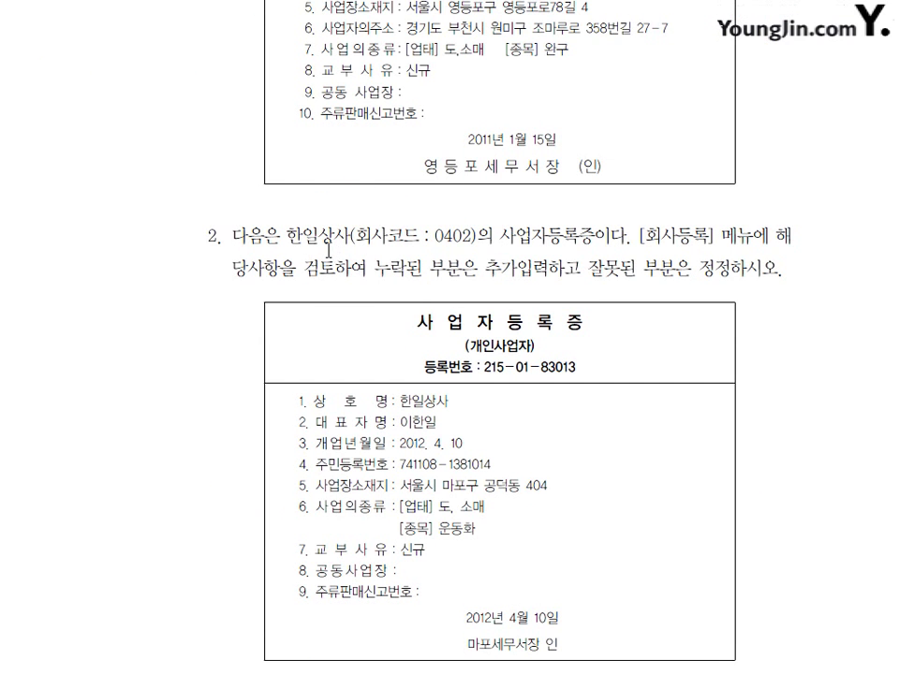
pyautogui.scroll(-3, 329, 255)
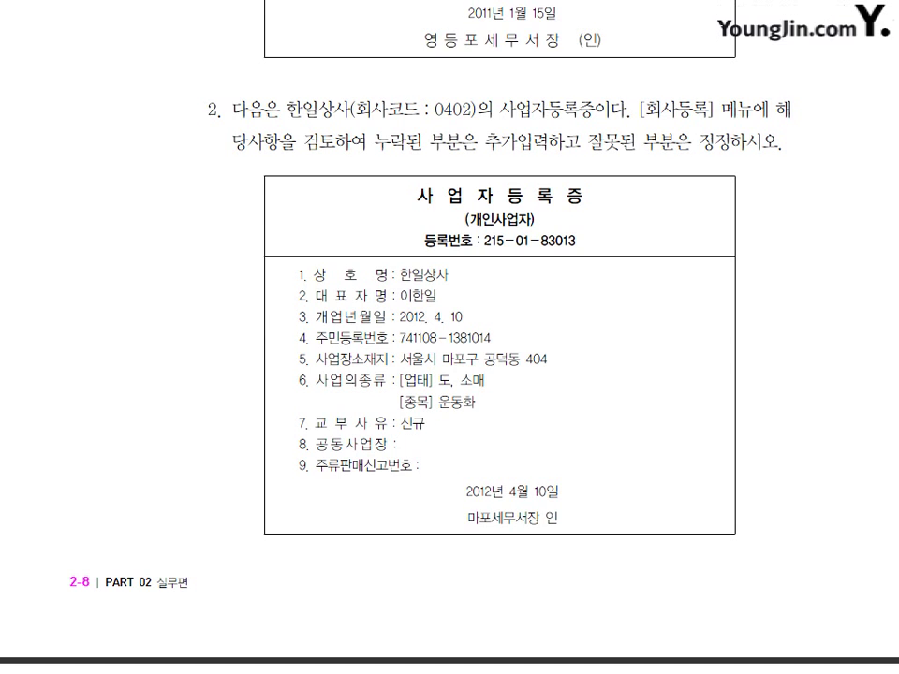
pyautogui.moveTo(286, 110); pyautogui.dragTo(390, 111)
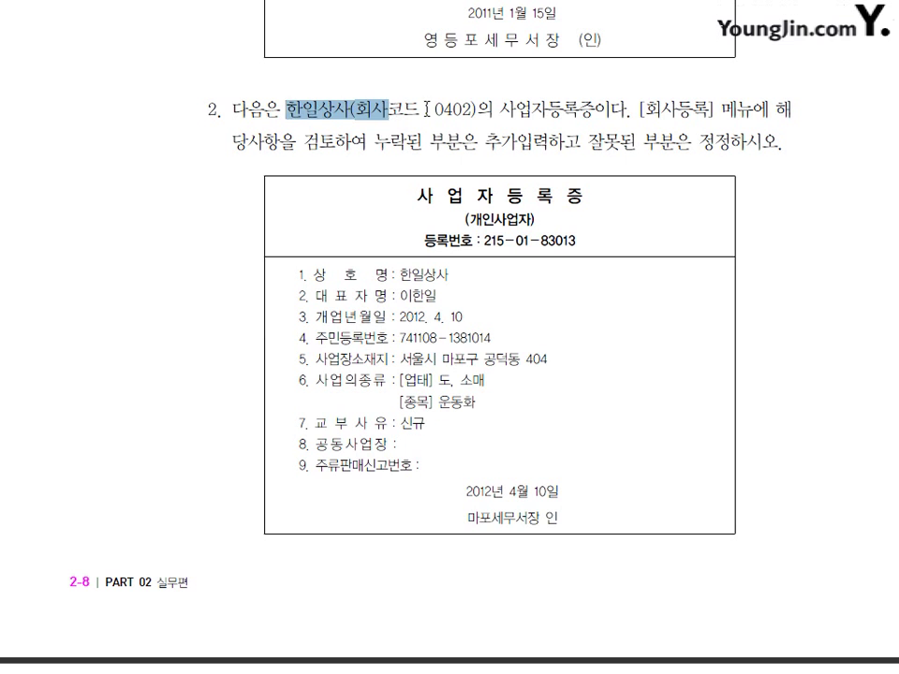
pyautogui.click(427, 110)
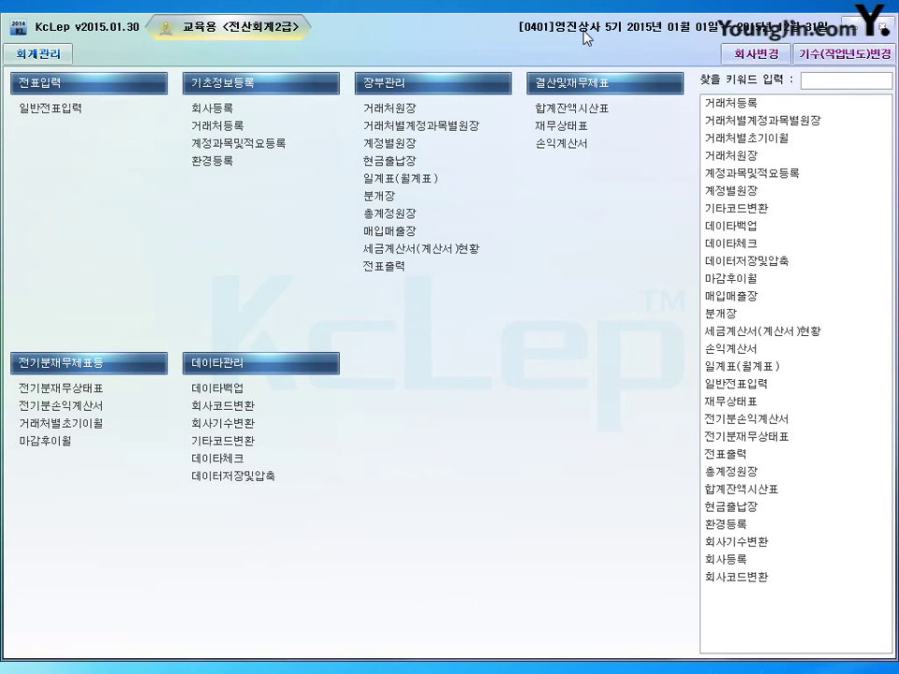
# - Switch the working company to 0402 한일상사
pyautogui.click(752, 53)
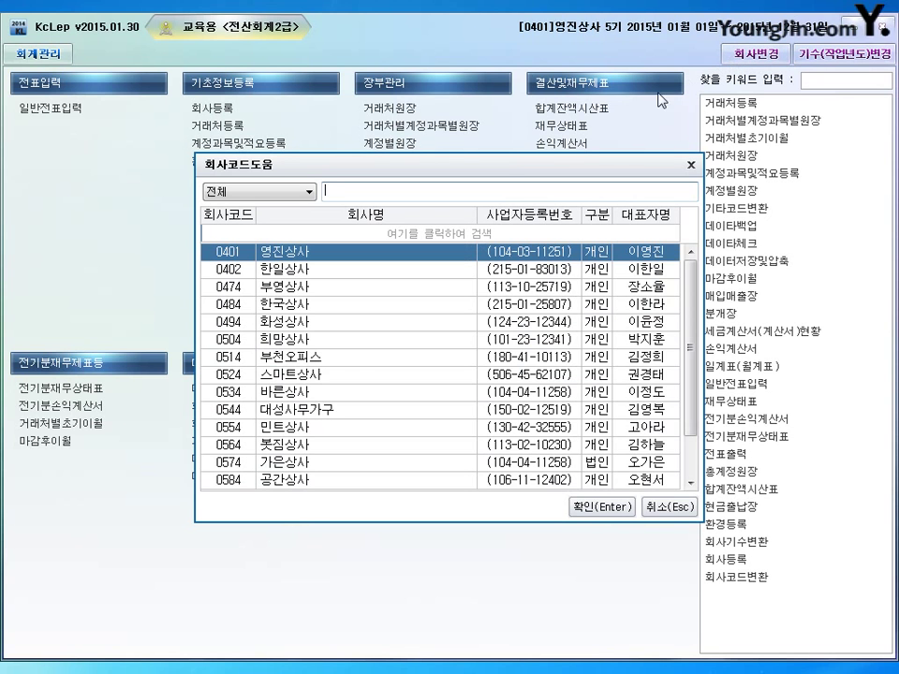
pyautogui.moveTo(500, 167); pyautogui.dragTo(462, 134)
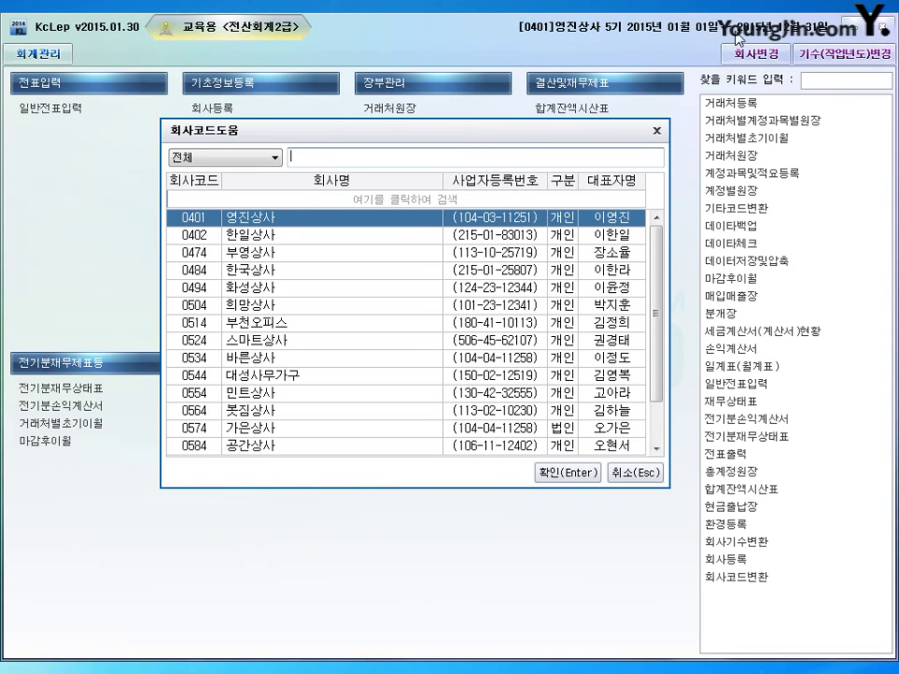
pyautogui.click(250, 235)
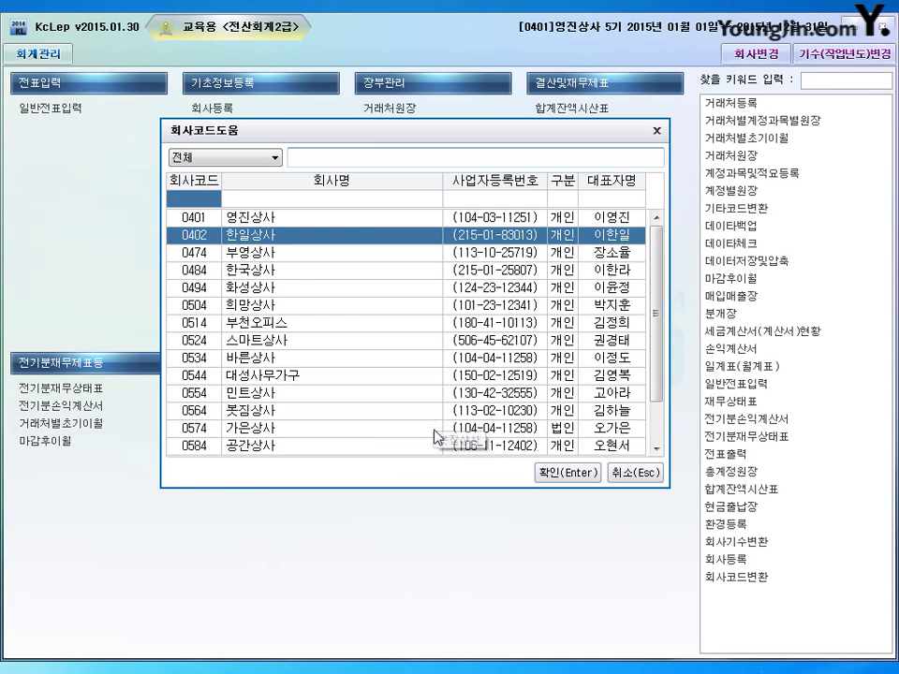
pyautogui.click(554, 474)
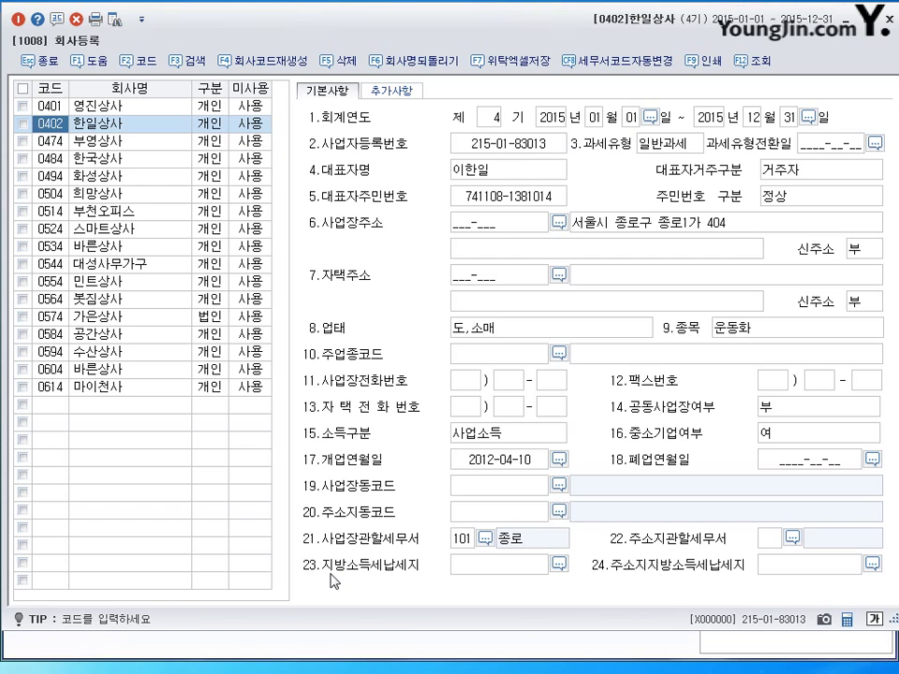
# - Check the 회사명, 사업자등록번호, 대표자명, 개업연월일 and 대표자주민번호 of 한일상사 in 회사등록 against its 사업자등록증
pyautogui.click(75, 124)
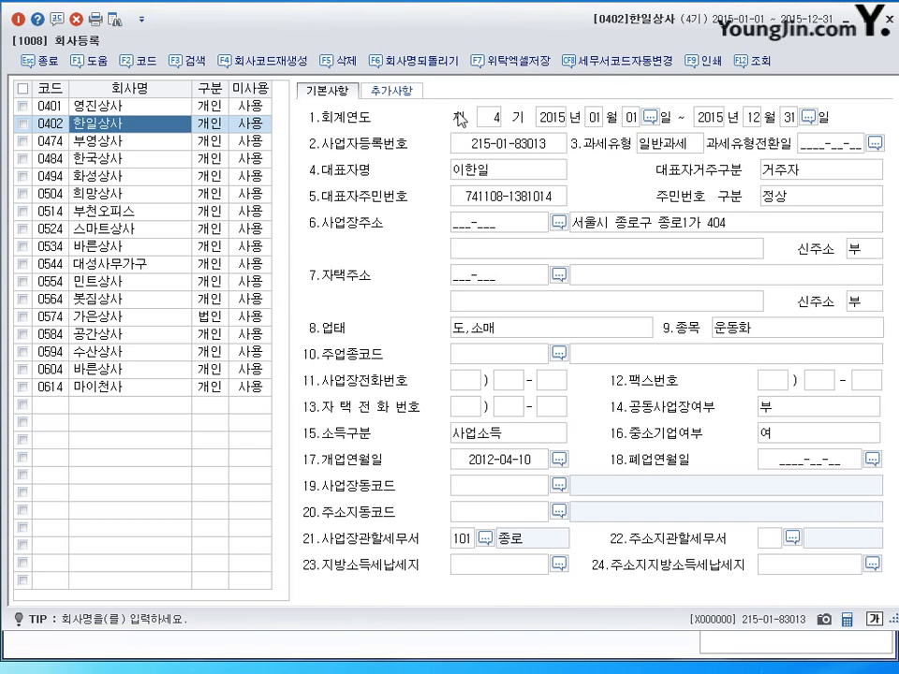
pyautogui.click(506, 157)
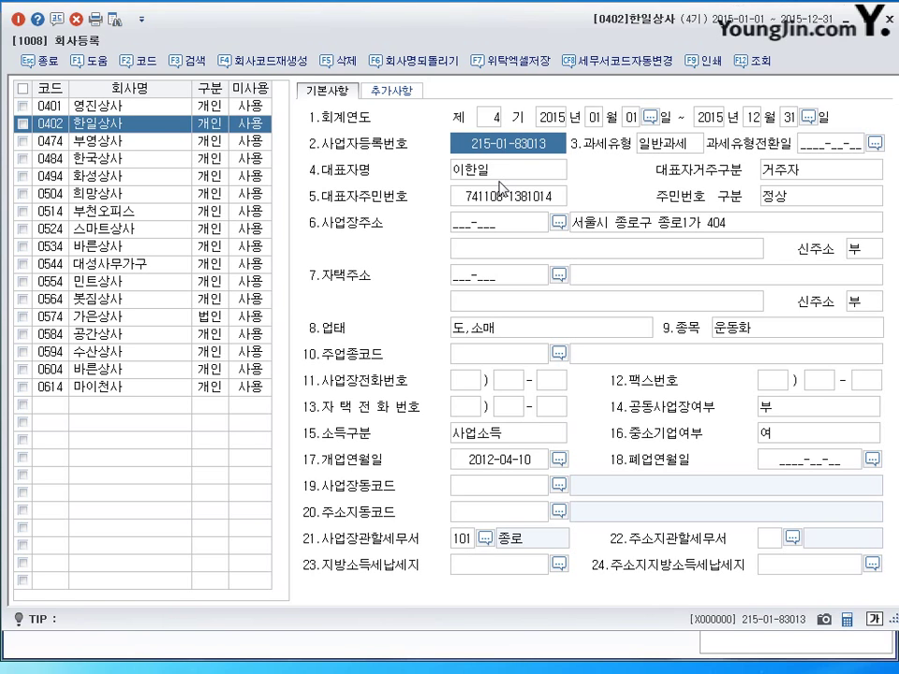
pyautogui.click(503, 177)
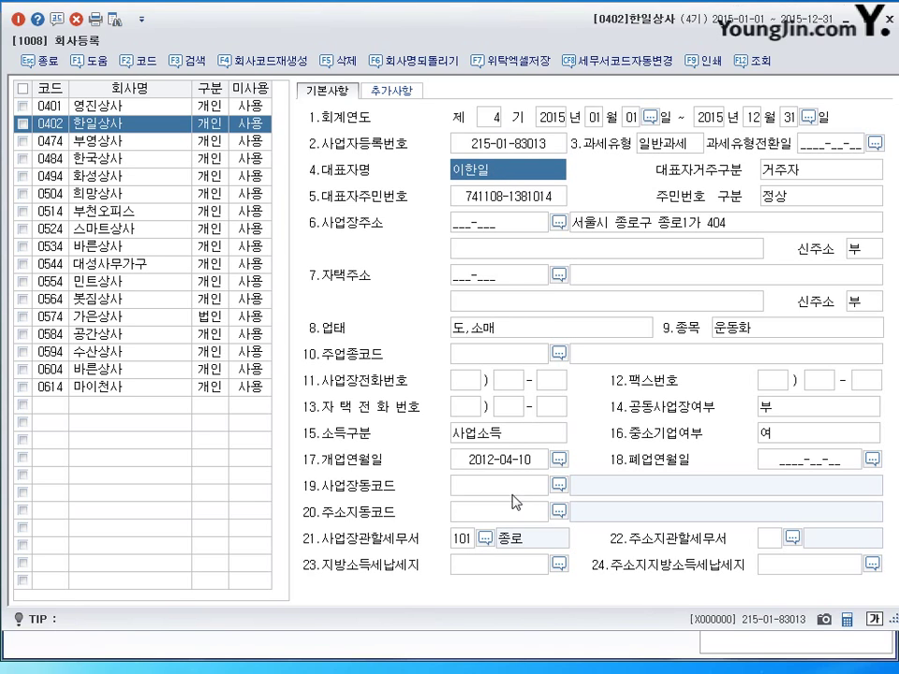
pyautogui.click(499, 461)
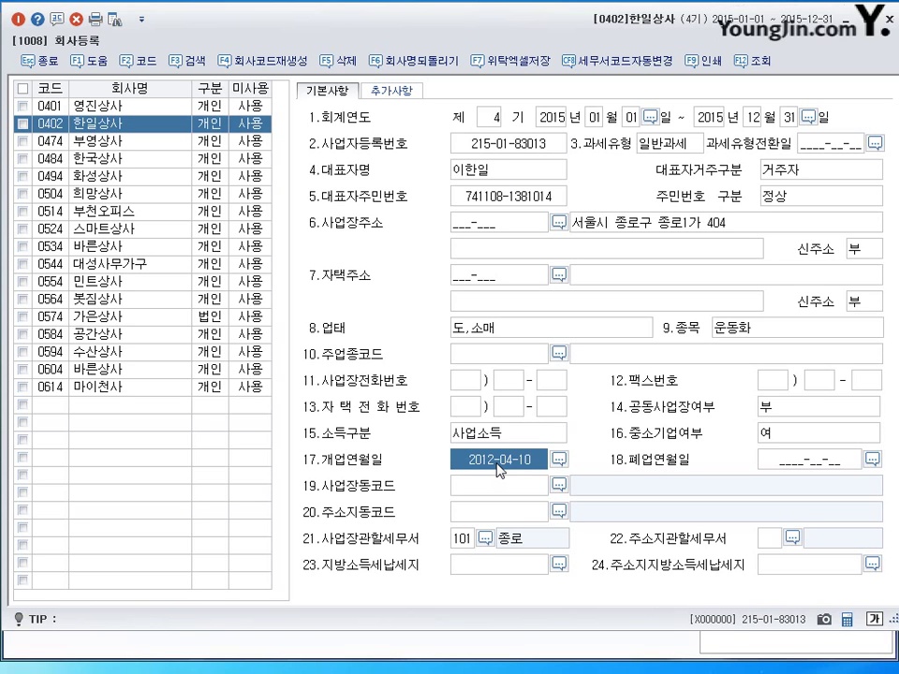
pyautogui.click(475, 196)
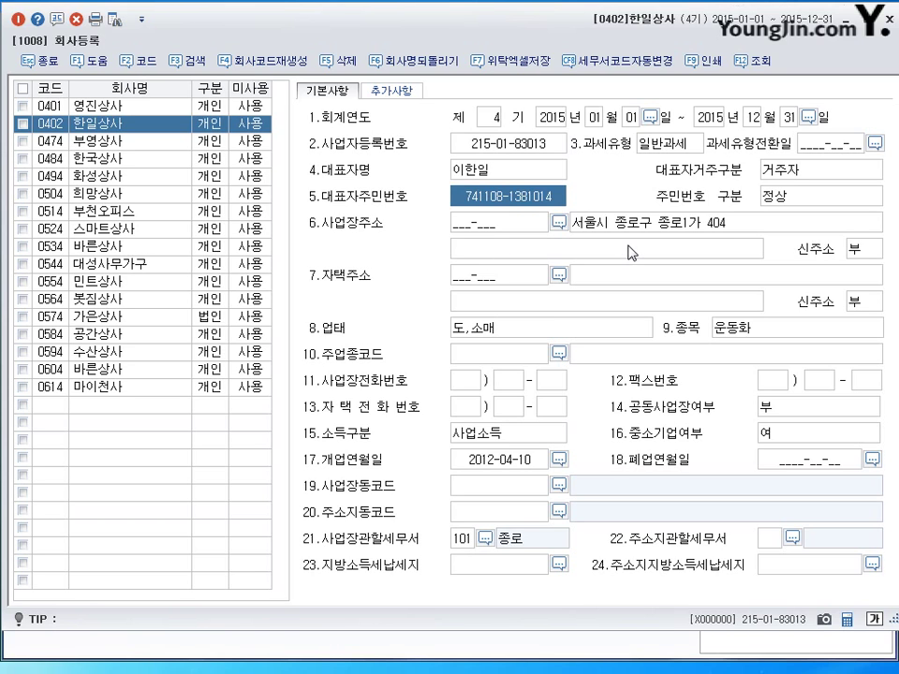
# - Replace the 사업장주소 of 한일상사 with the 사업장소재지 given on its 사업자등록증, without a 우편번호
pyautogui.click(591, 227)
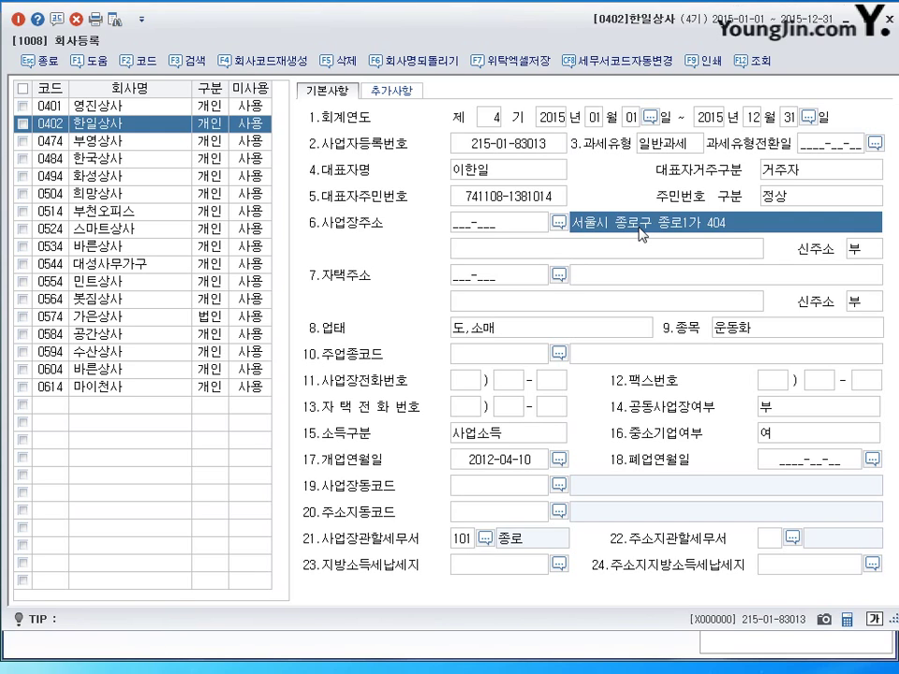
pyautogui.write('서울')
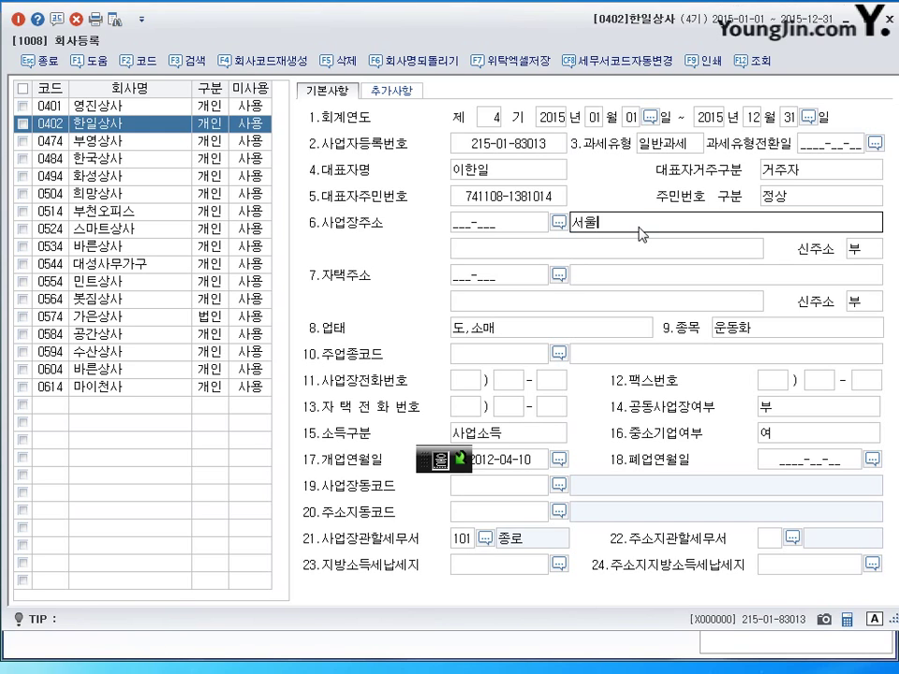
pyautogui.write('시 마포구 ㄱ공덕동')
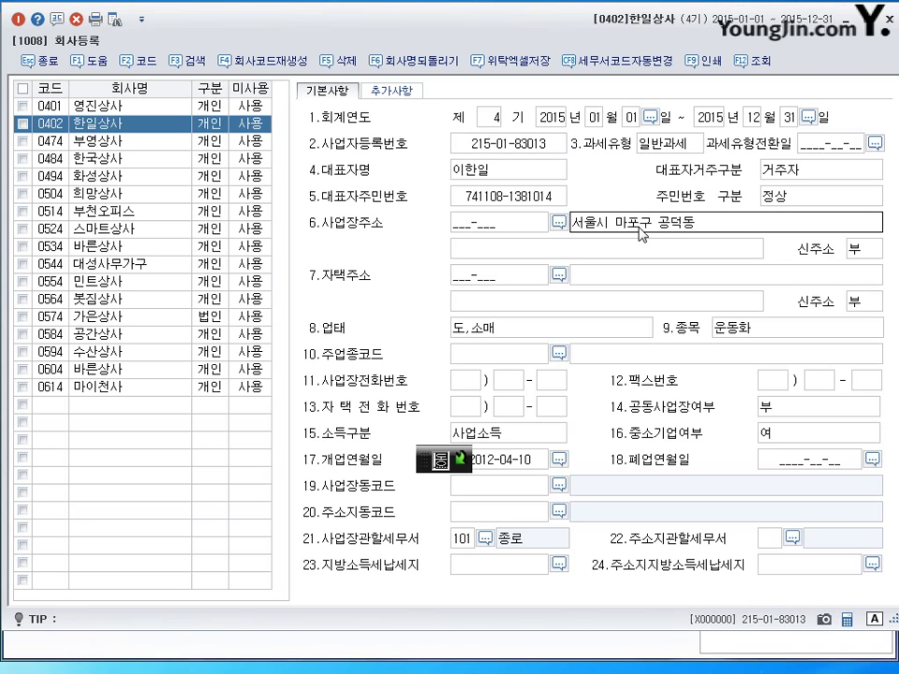
pyautogui.write(' 404')
pyautogui.press('Return')
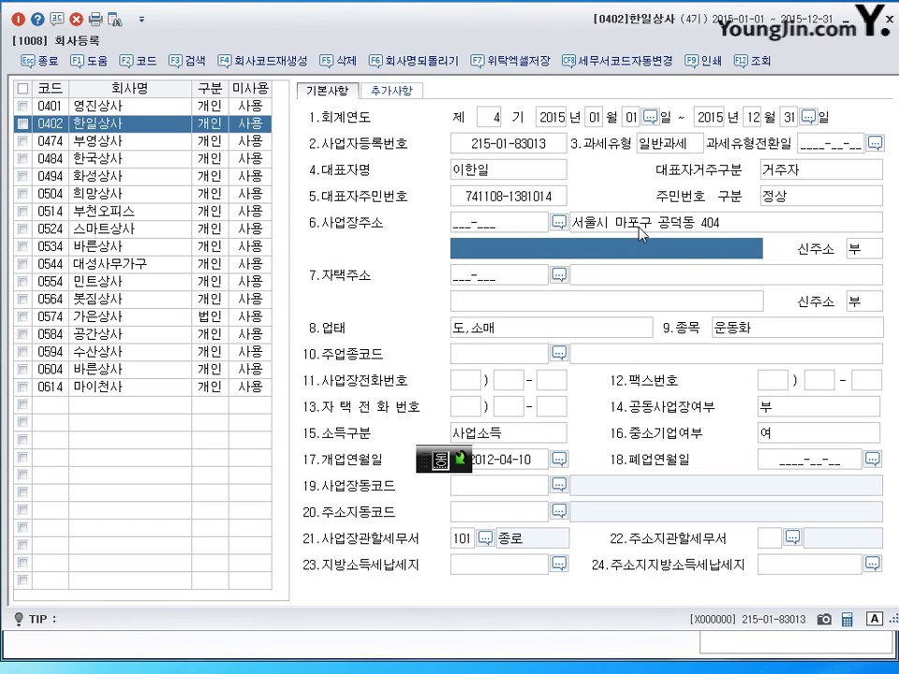
pyautogui.click(644, 227)
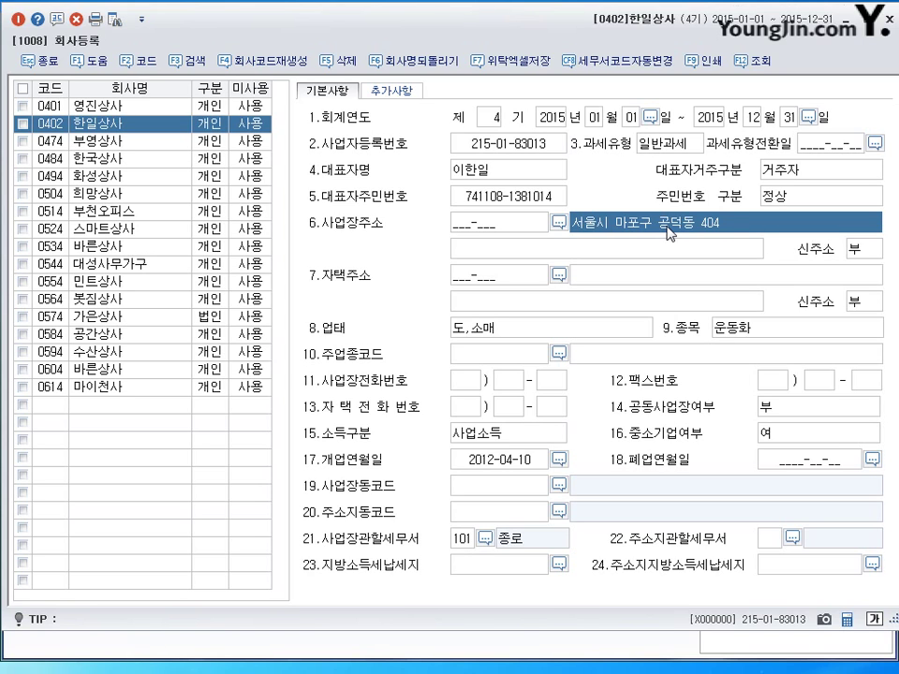
# - Check the 자택주소, 업태 and 종목 of 한일상사 against its 사업자등록증
pyautogui.click(641, 280)
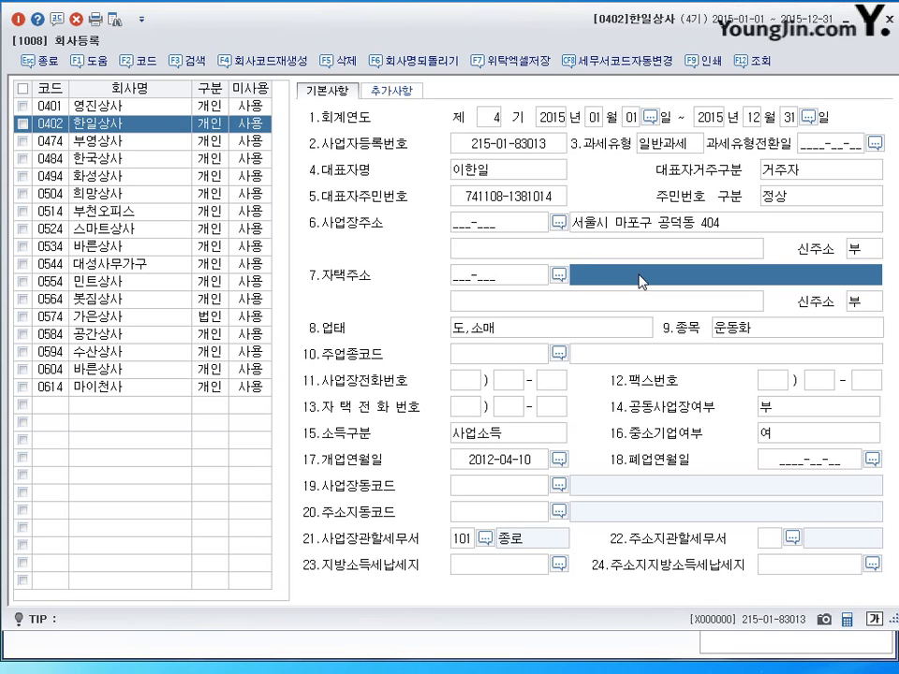
pyautogui.click(488, 339)
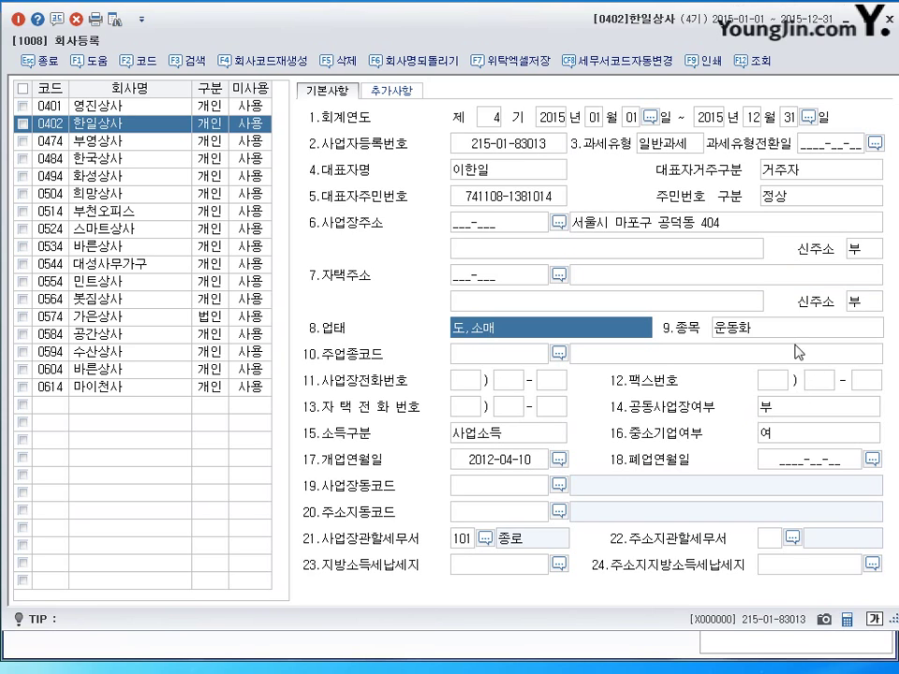
pyautogui.press('Return')
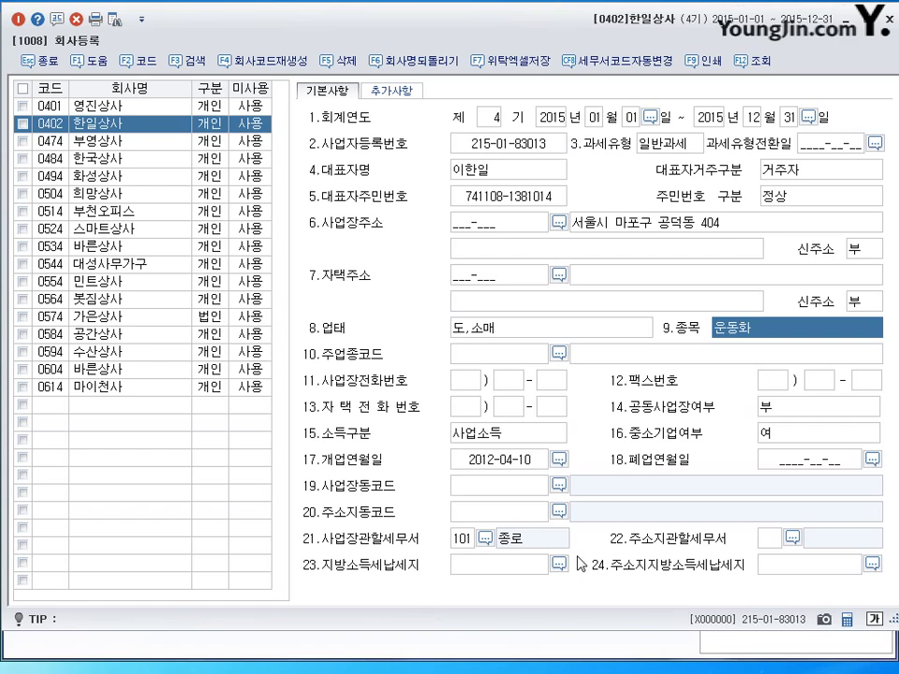
# - Find 마포 in the tax office list, set it as the 사업장관할세무서 (105) of 한일상사, and close 회사등록
pyautogui.click(463, 539)
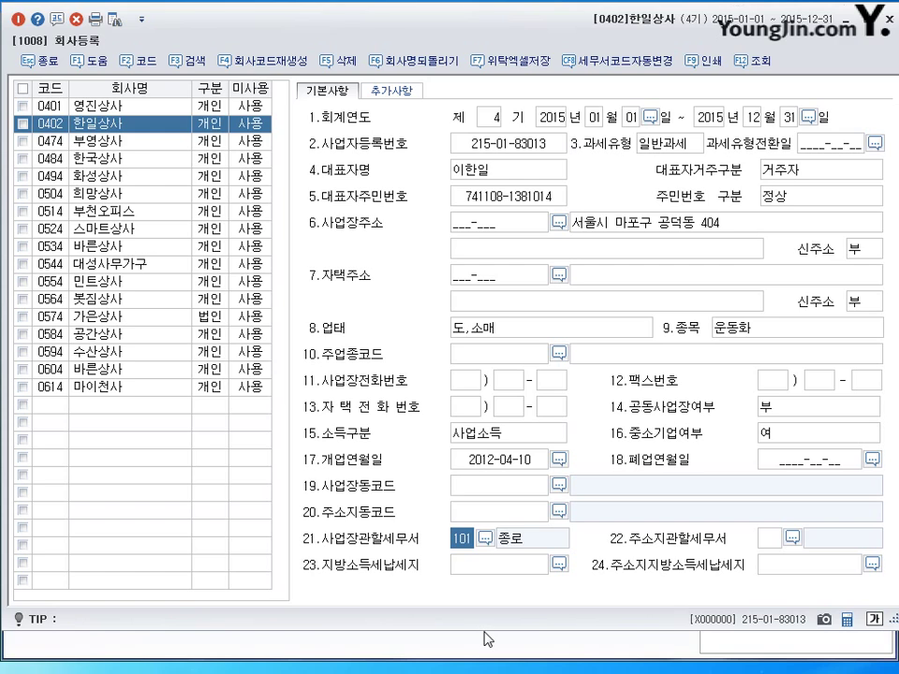
pyautogui.click(485, 541)
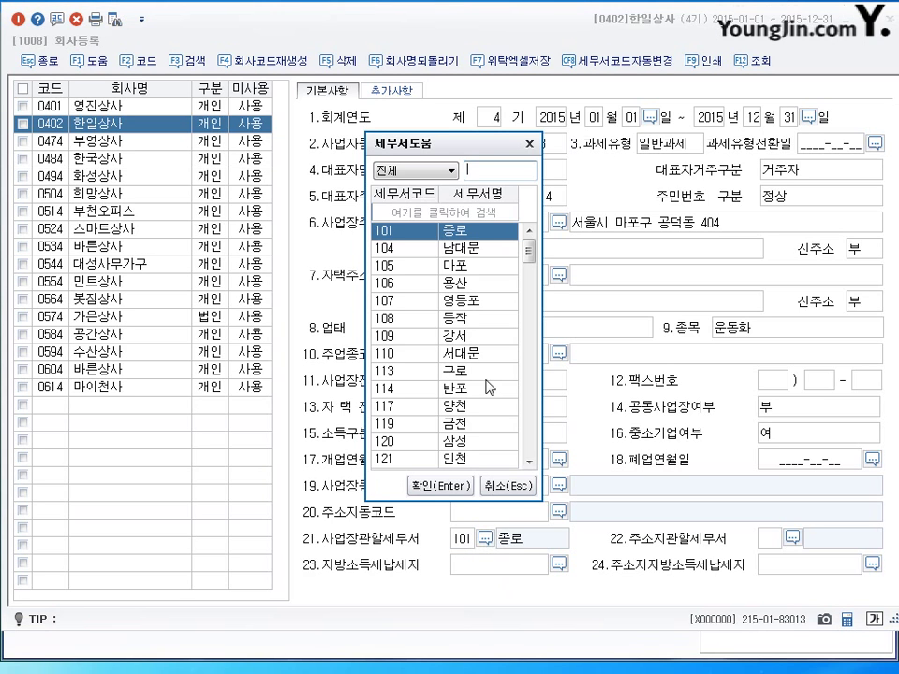
pyautogui.click(462, 263)
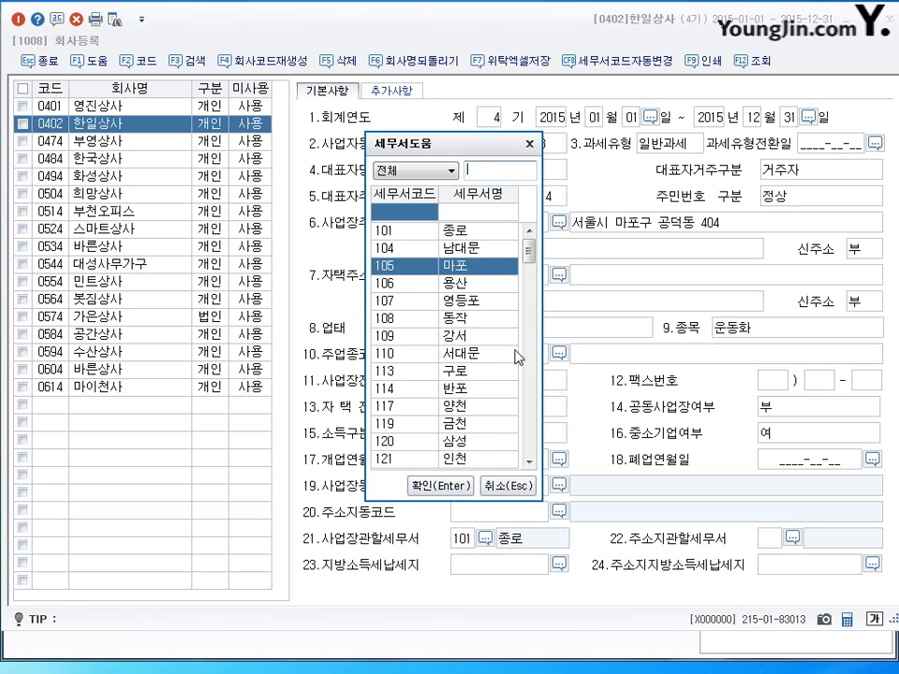
pyautogui.moveTo(530, 250)
pyautogui.mouseDown()
pyautogui.moveTo(533, 338)
pyautogui.moveTo(535, 256)
pyautogui.mouseUp()
pyautogui.write('마')
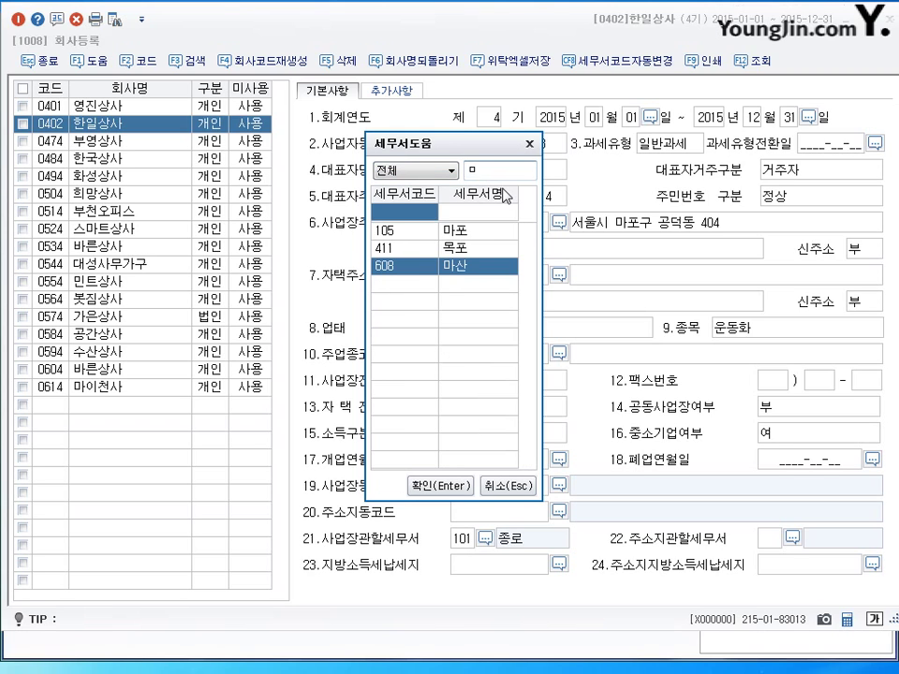
pyautogui.write('포')
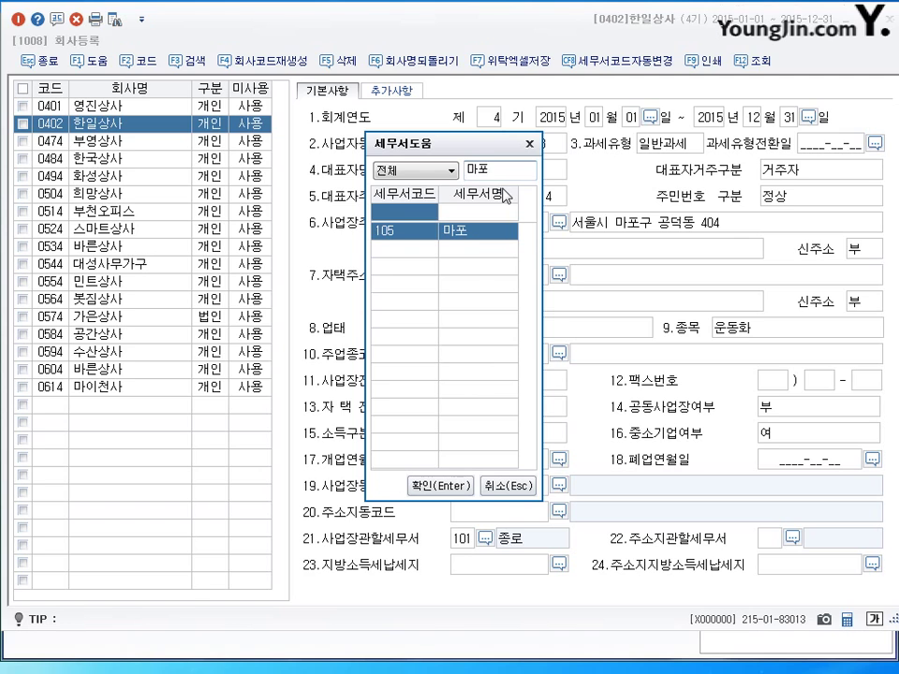
pyautogui.click(442, 486)
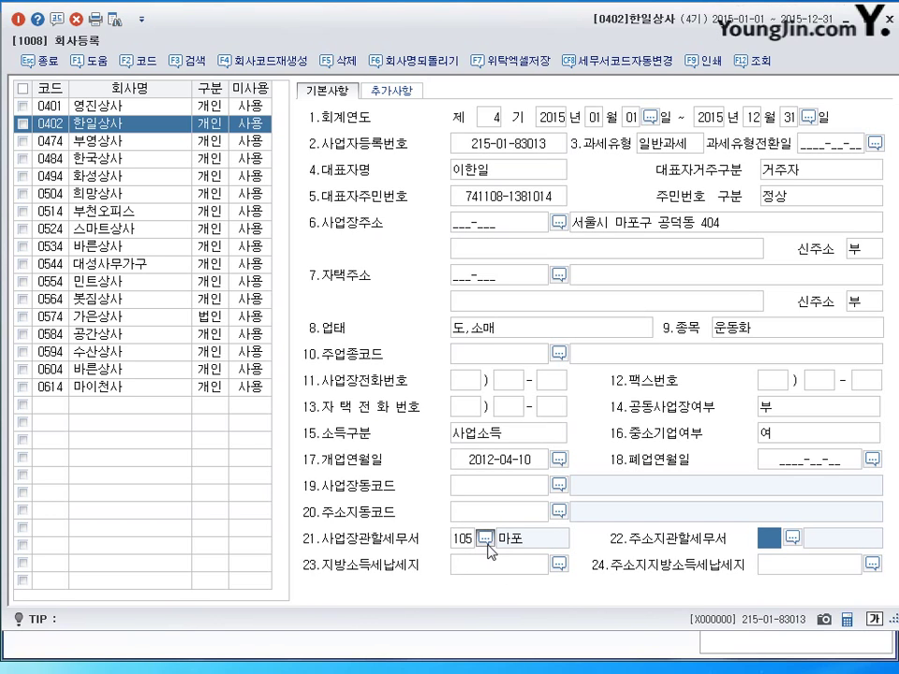
pyautogui.click(497, 565)
pyautogui.click(778, 569)
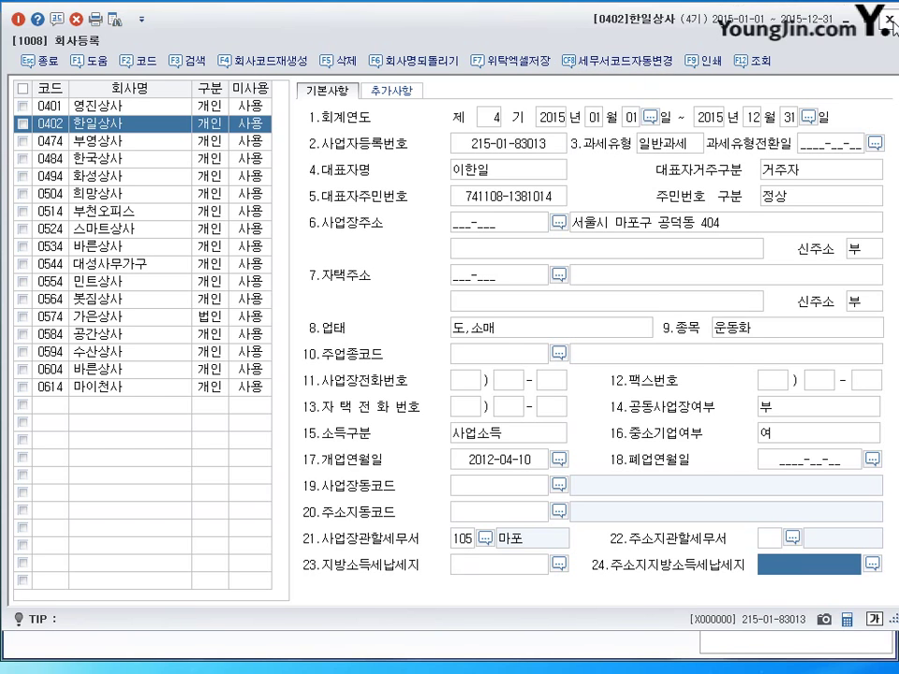
pyautogui.press('Escape')
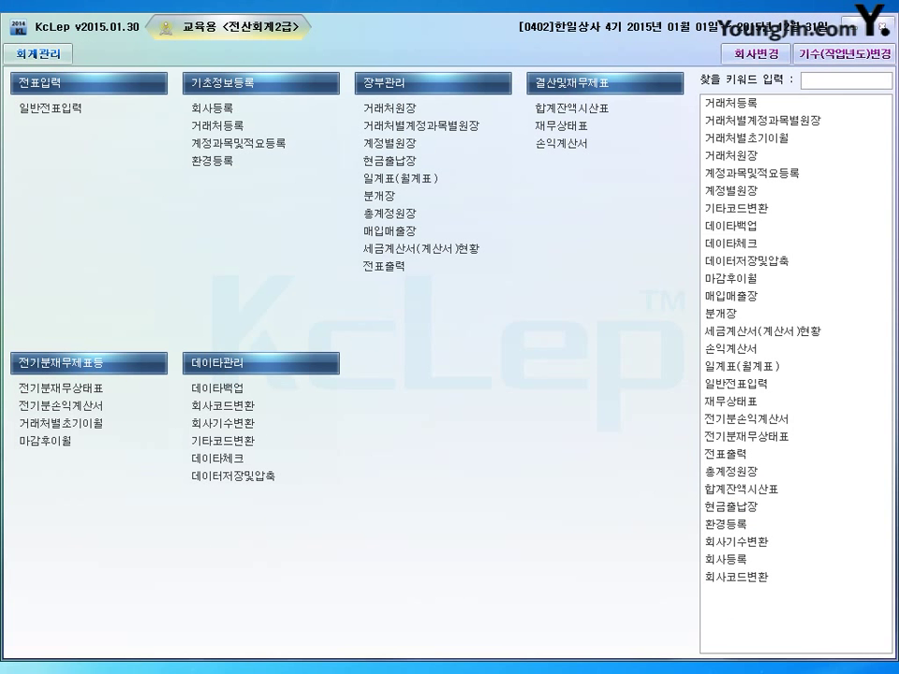